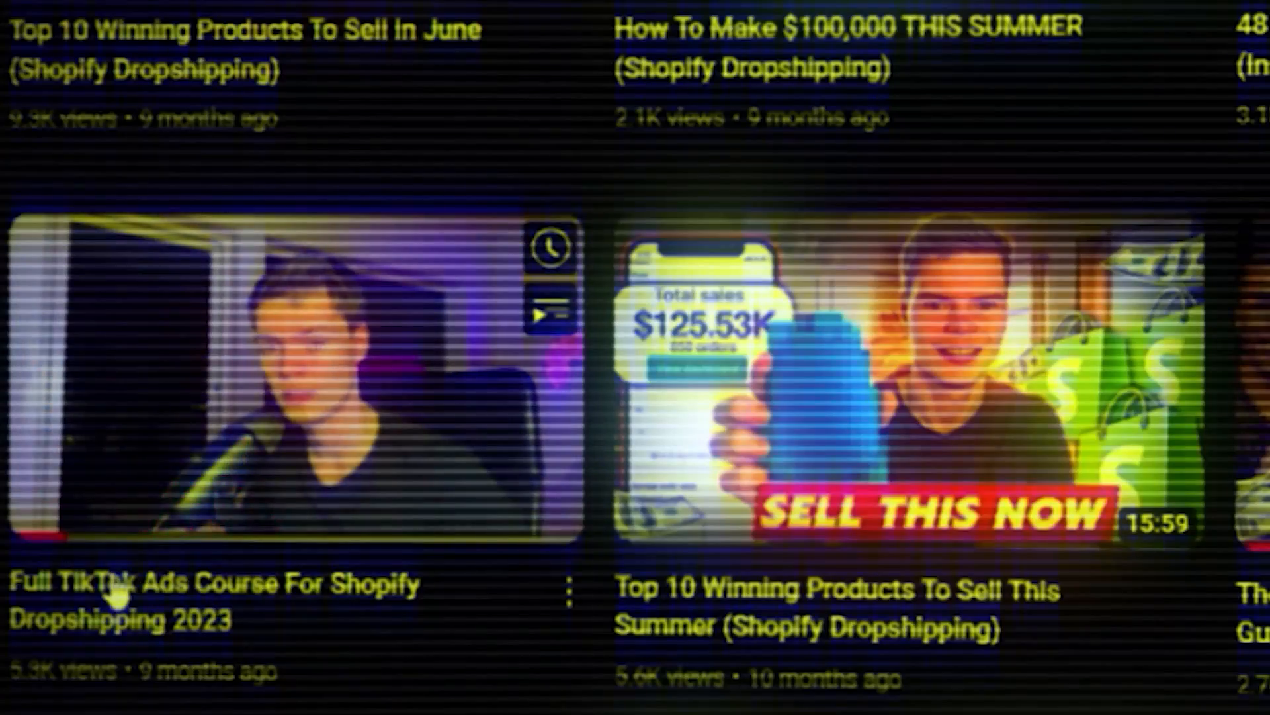
click(61, 477)
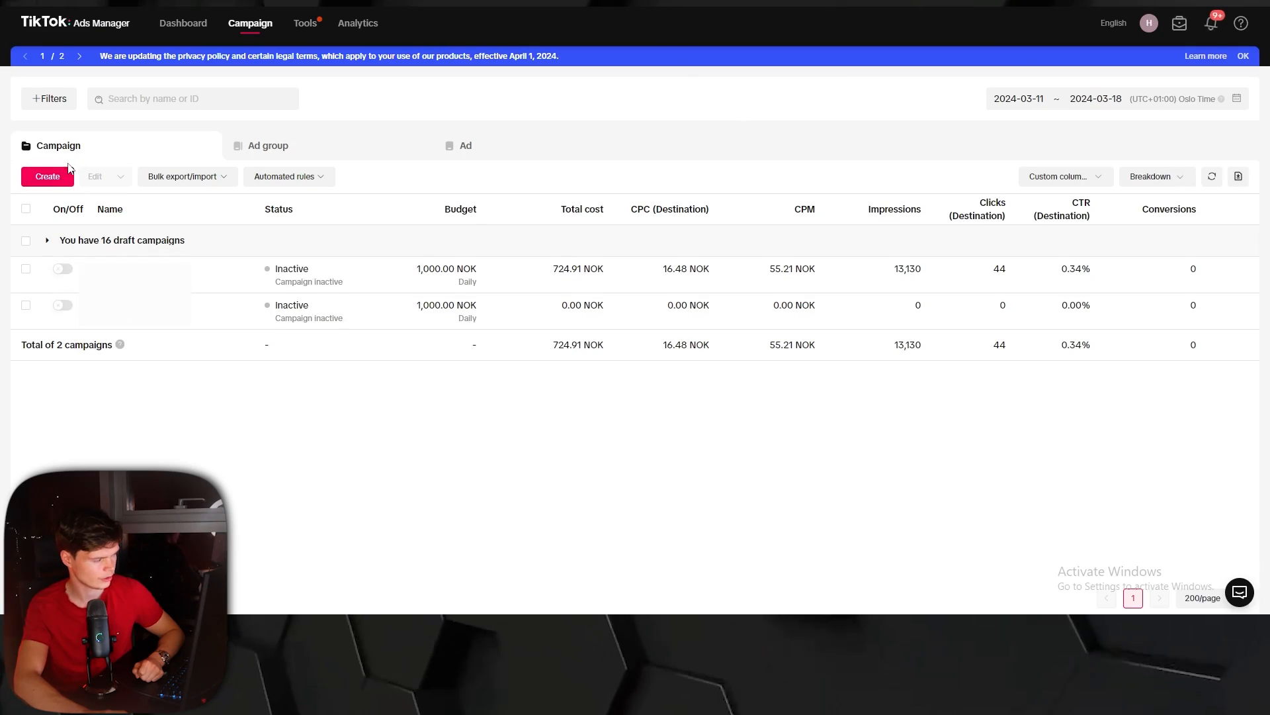
Create a new campaign with the Website conversions objective
click(47, 176)
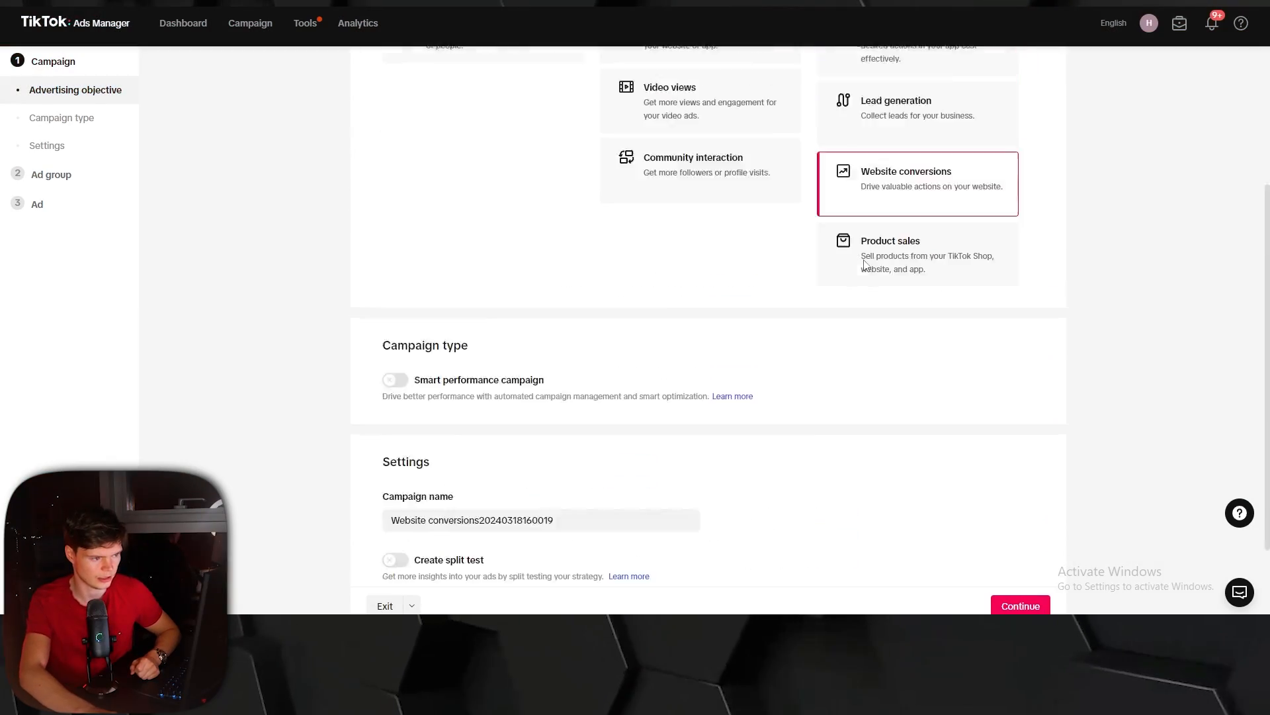
scroll(865, 264, up, 3)
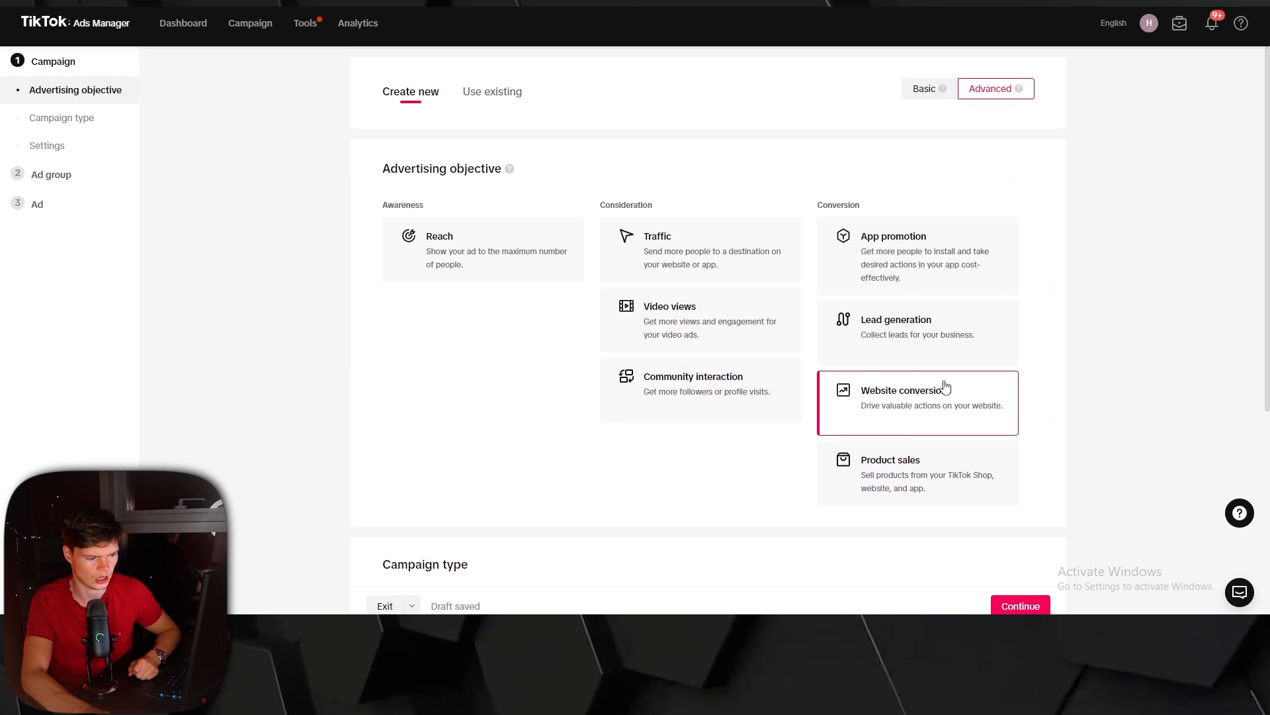
scroll(938, 371, down, 1)
scroll(604, 363, down, 2)
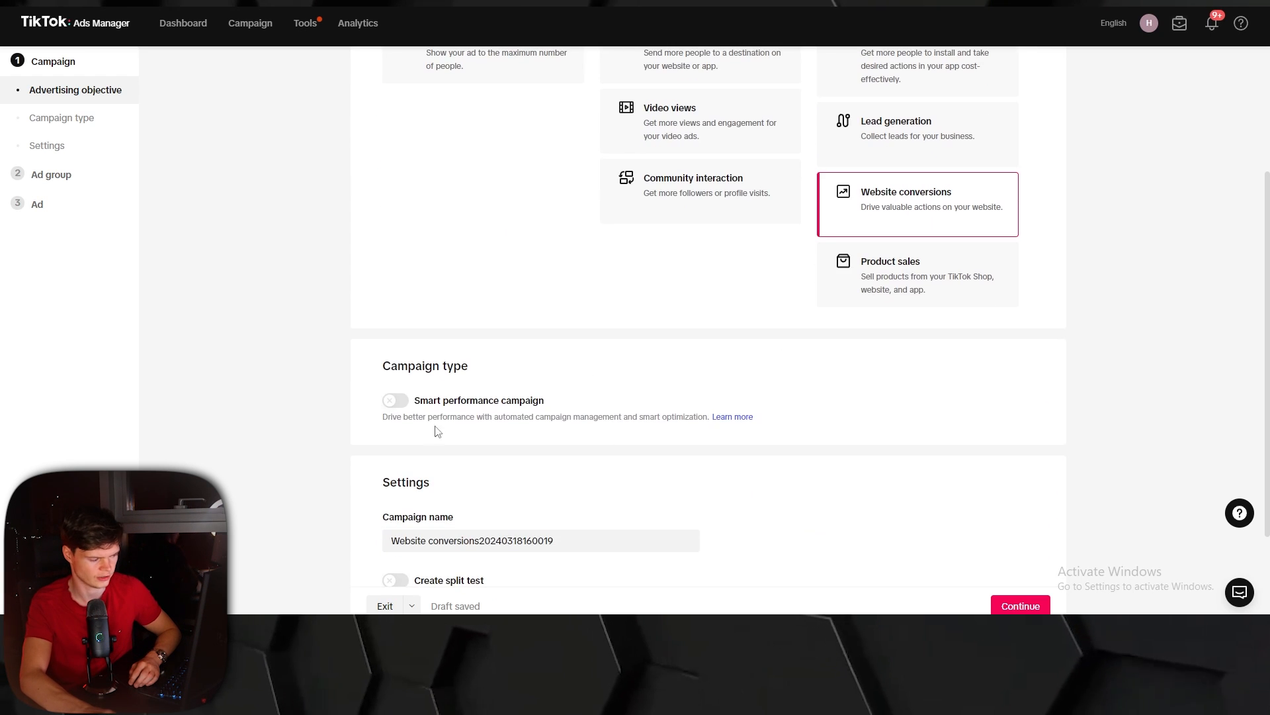
scroll(403, 408, down, 2)
double_click(451, 402)
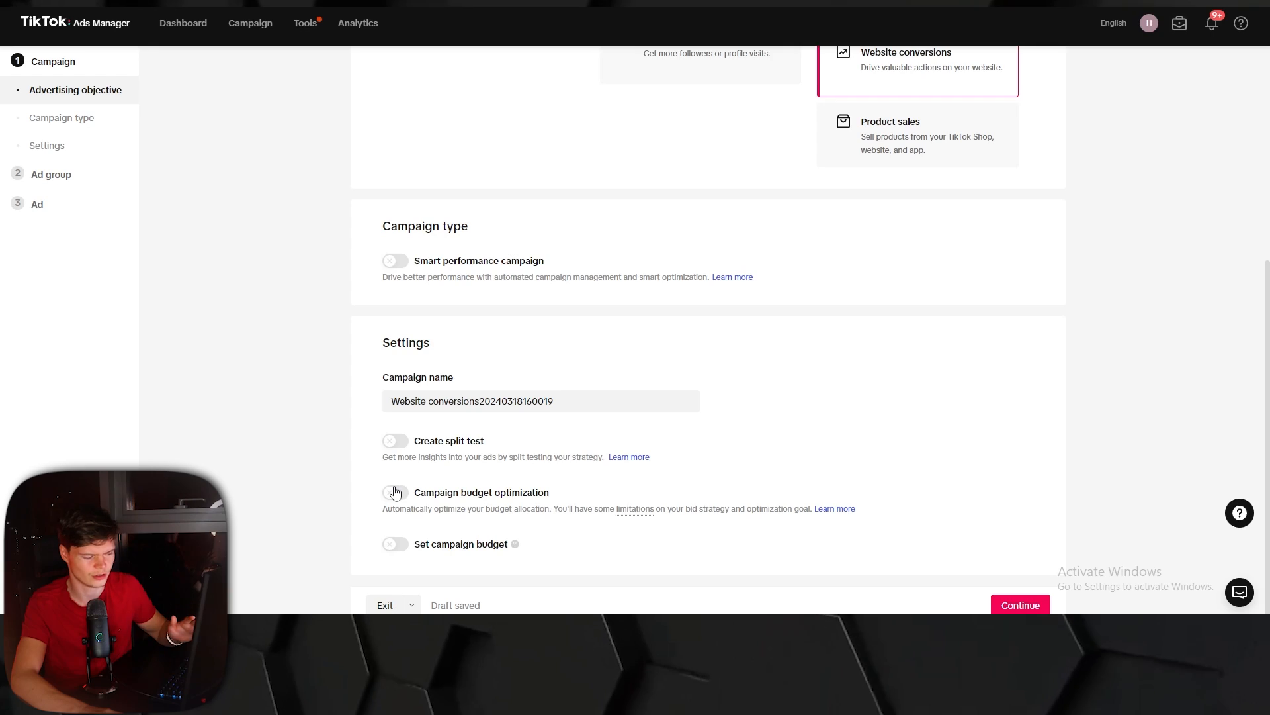
Enable campaign budget optimization with a daily budget of 1,000.00 NOK and continue to the ad group settings
click(395, 493)
scroll(424, 382, down, 1)
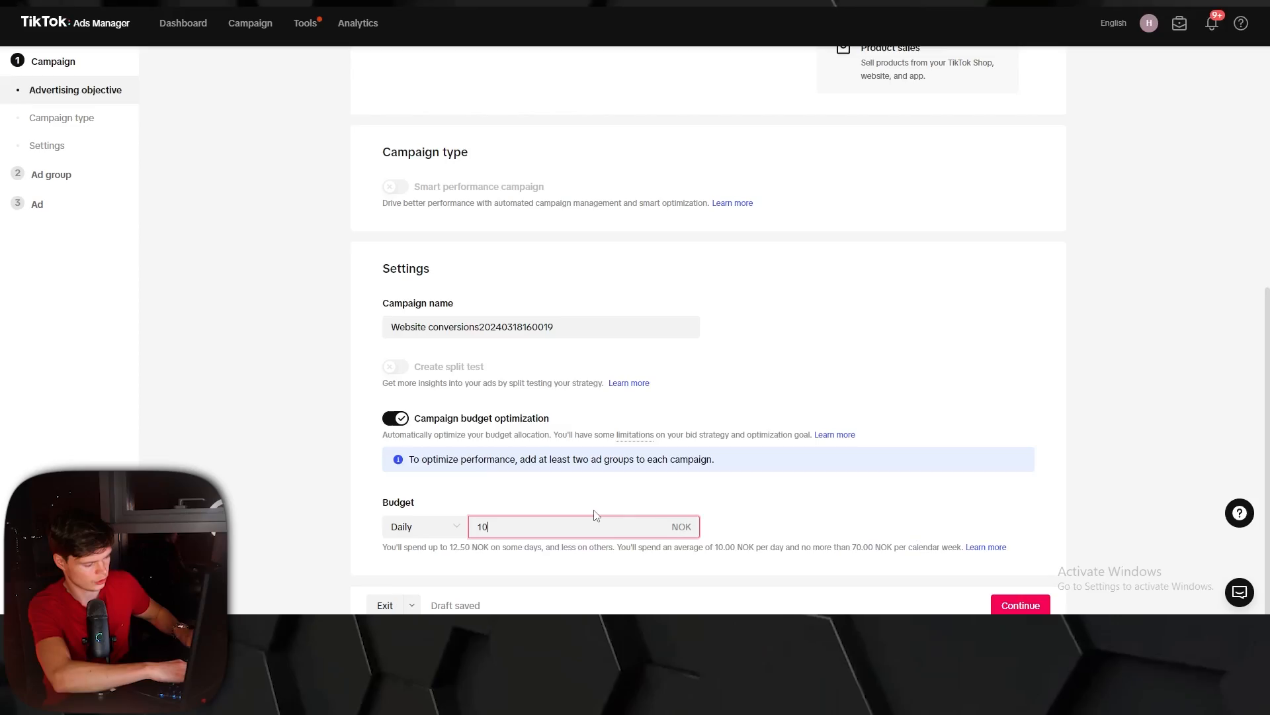
text(000.00)
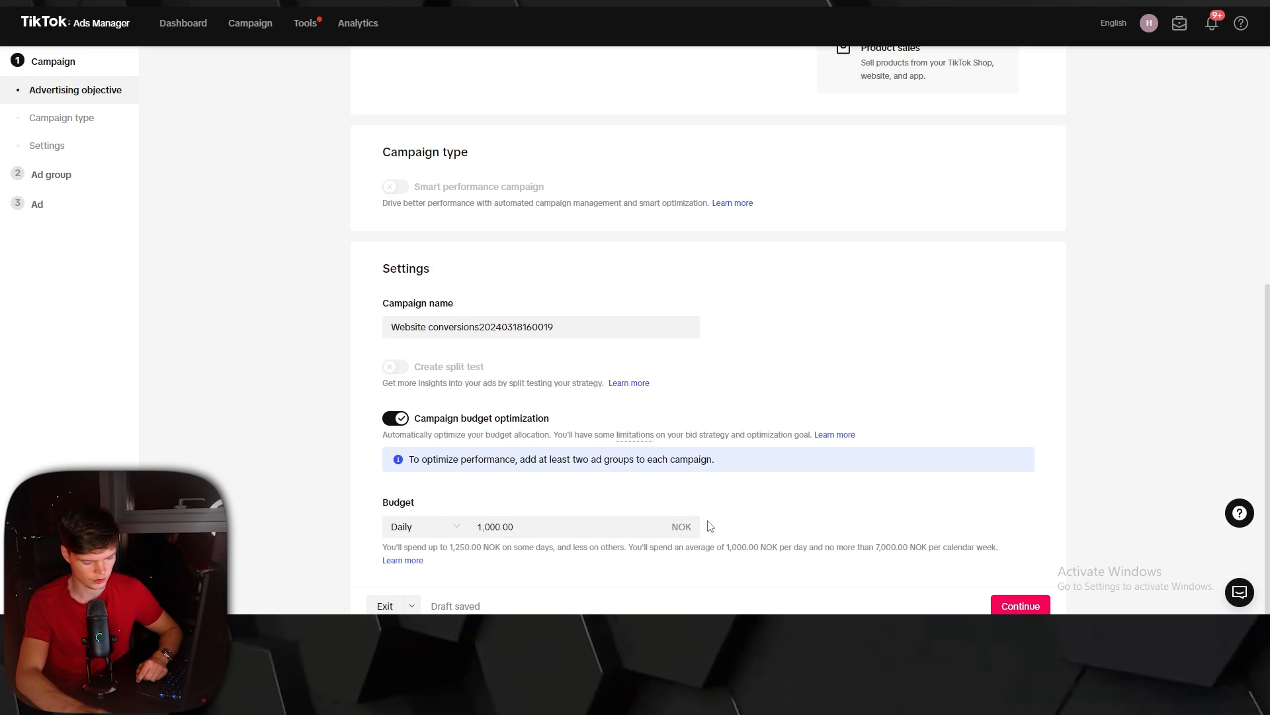
click(1011, 603)
Choose the TikTok pixel for the website and set the optimization event to Complete Payment
click(557, 301)
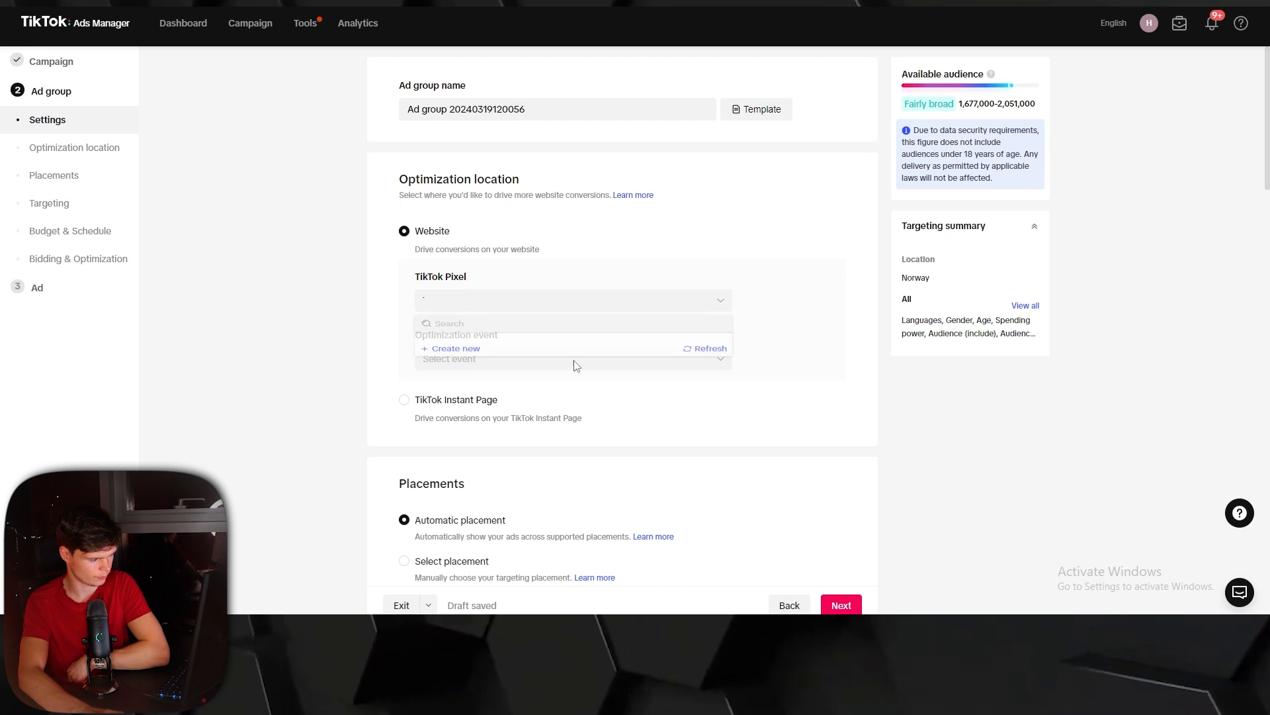
click(606, 355)
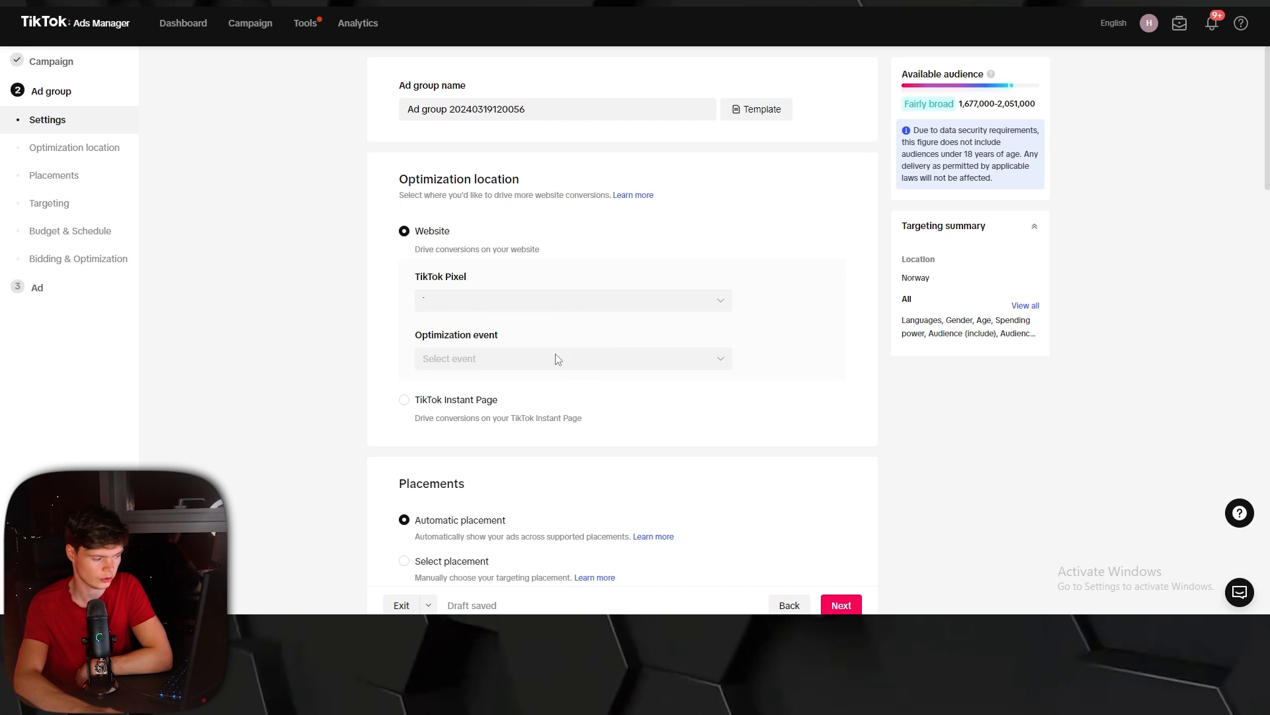
click(518, 368)
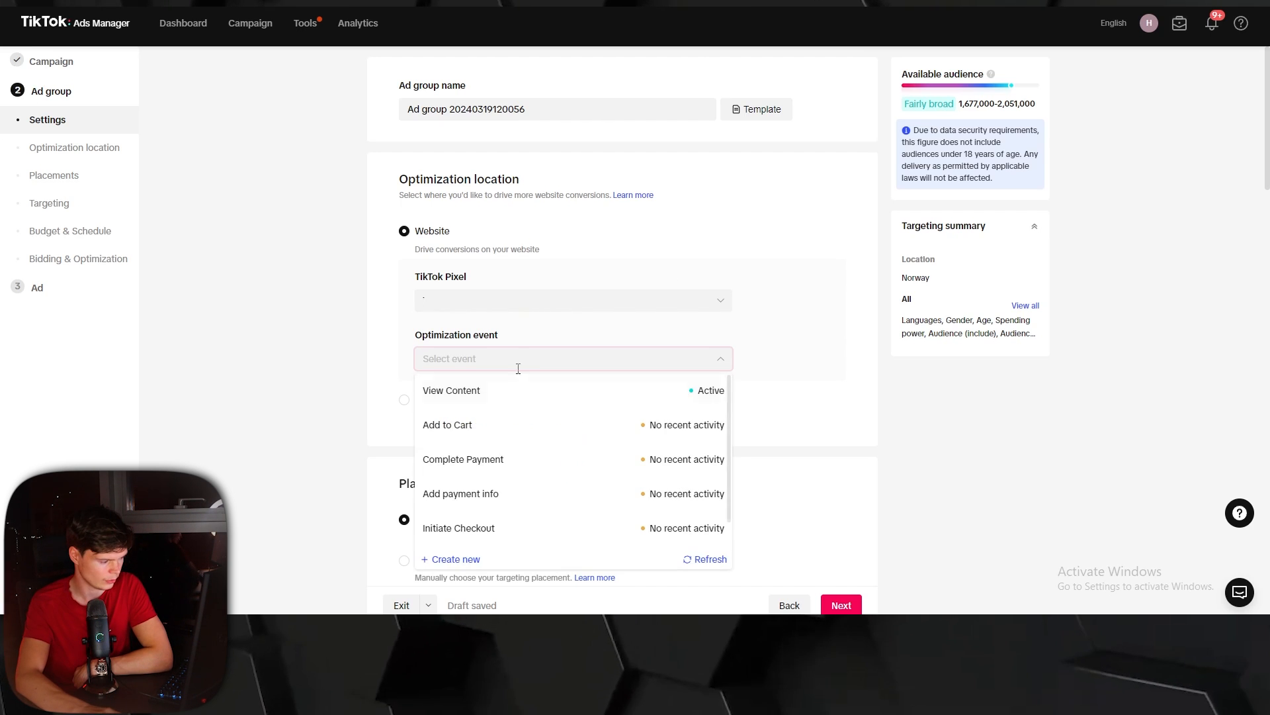
click(567, 462)
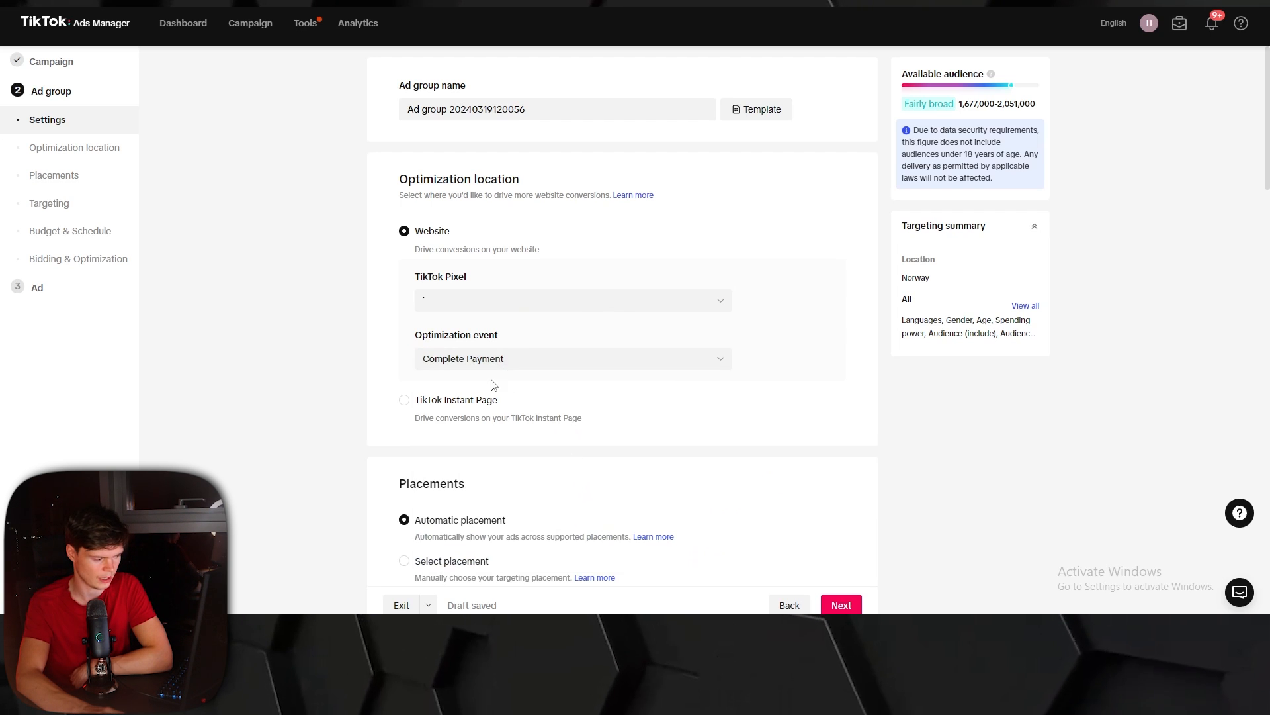
Select placements manually and keep only TikTok, excluding Global App Bundle and Pangle
scroll(430, 424, down, 2)
click(404, 431)
scroll(421, 430, down, 2)
click(419, 400)
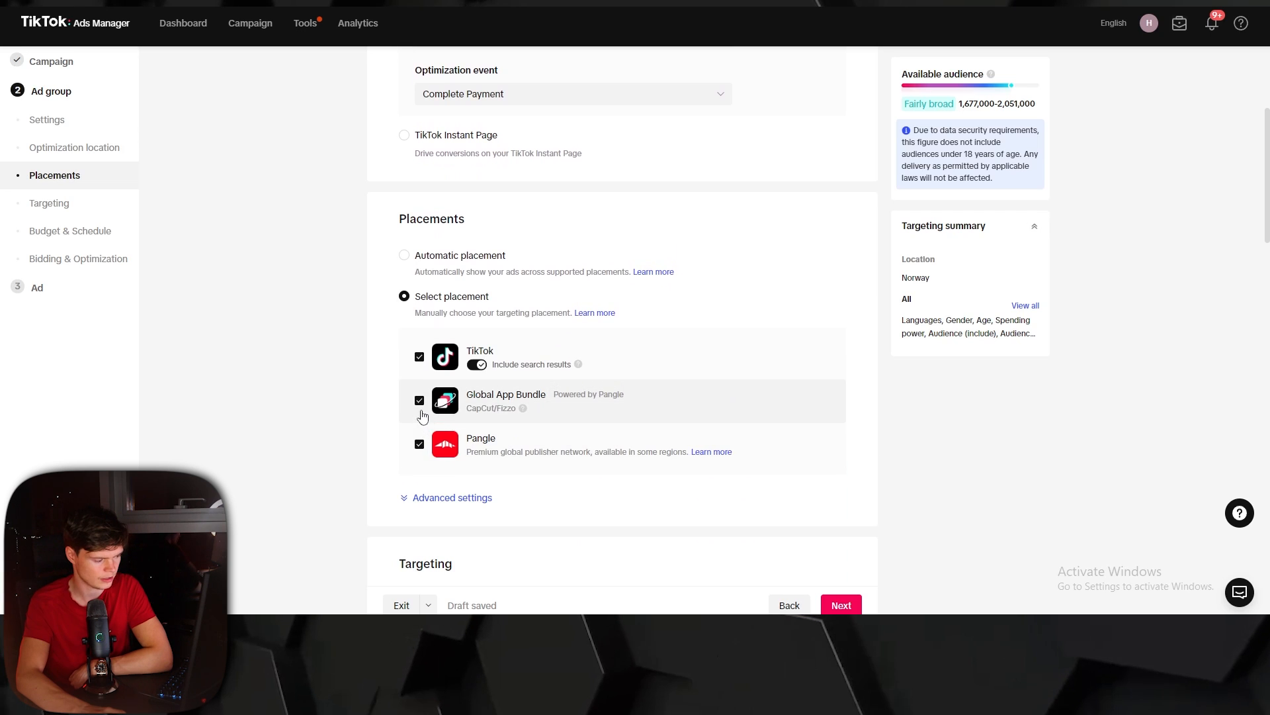
click(419, 443)
Turn off video download in the advanced placement settings
click(452, 498)
scroll(553, 431, down, 4)
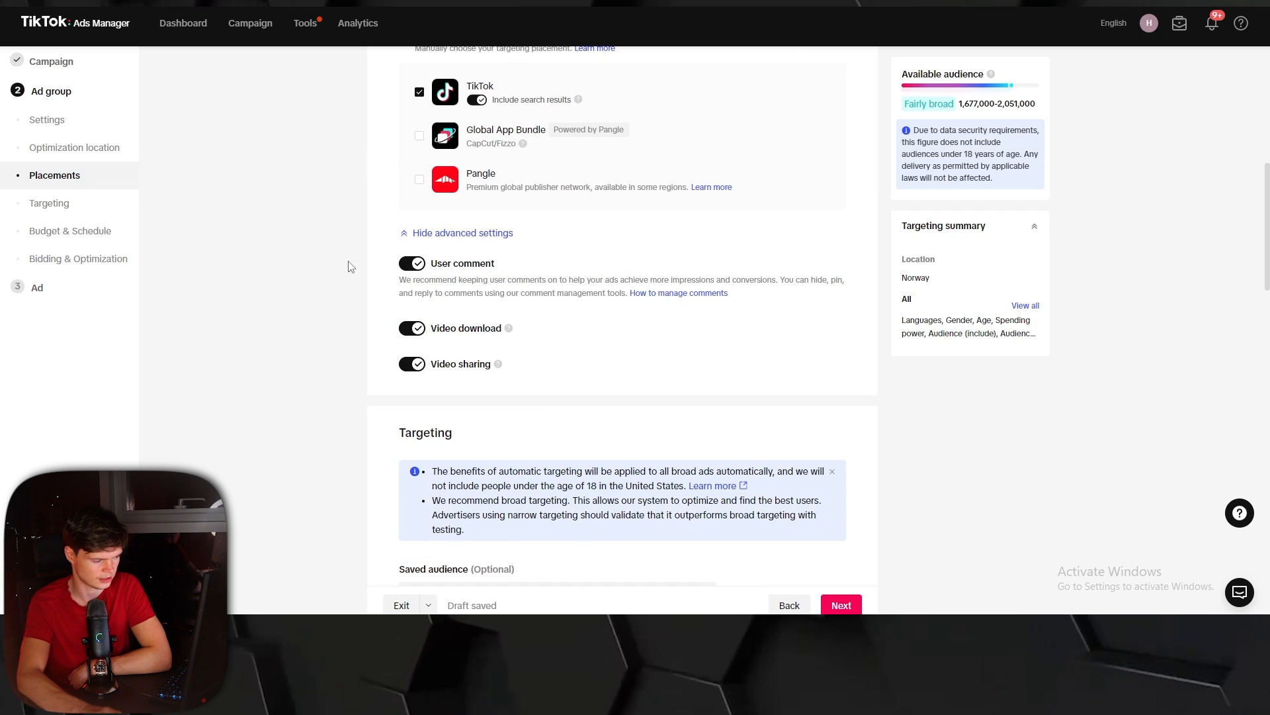
scroll(483, 311, up, 1)
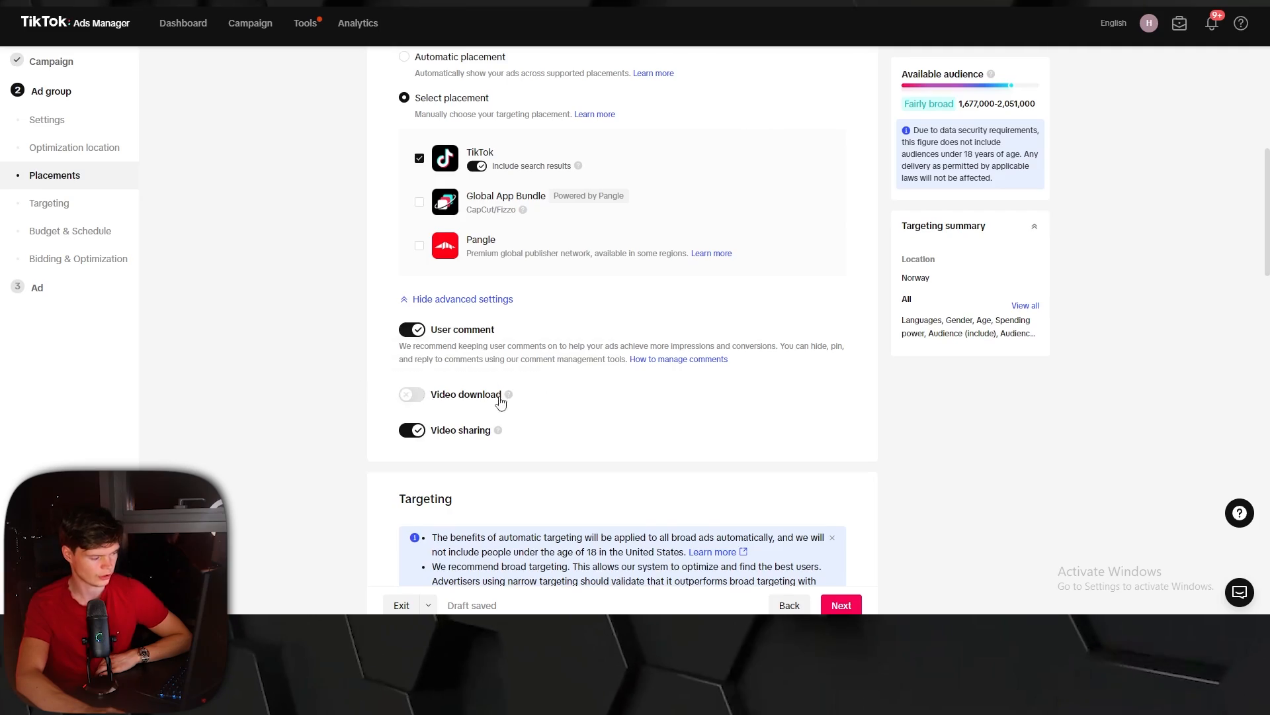
Replace the Norway target location with United Kingdom and target all age groups from 18-24 up to 55+
scroll(501, 397, down, 9)
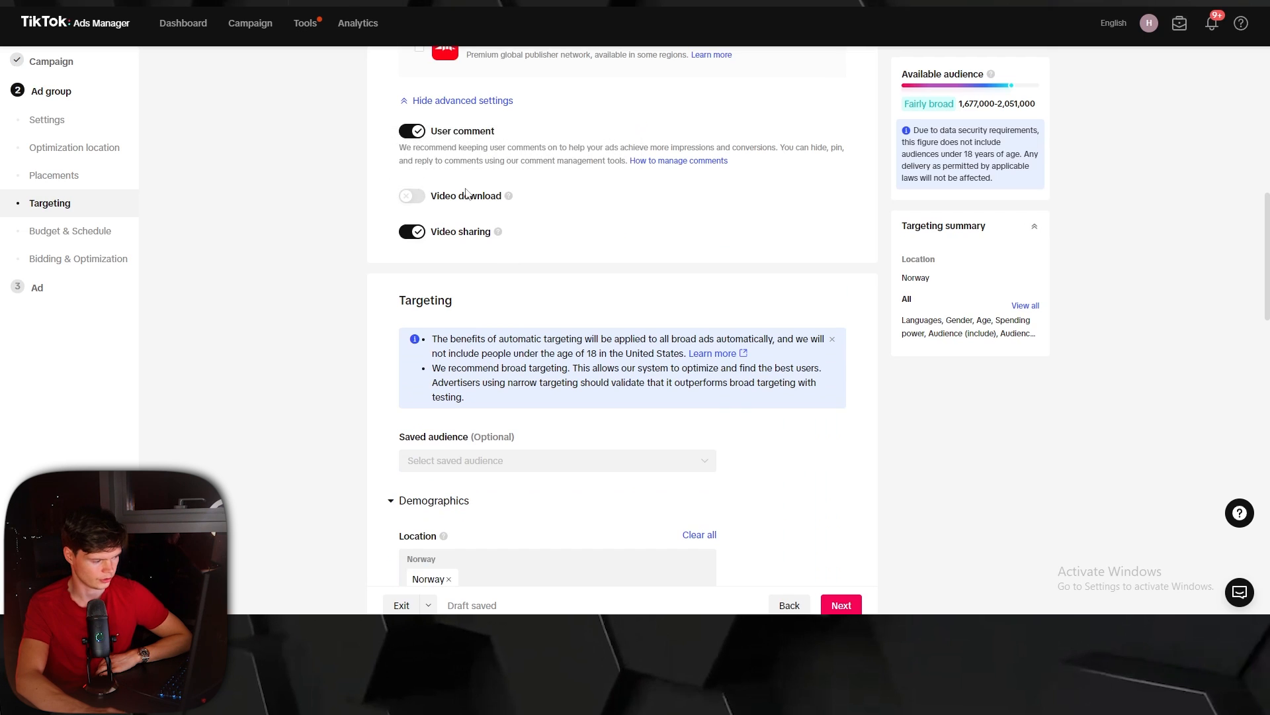
click(449, 182)
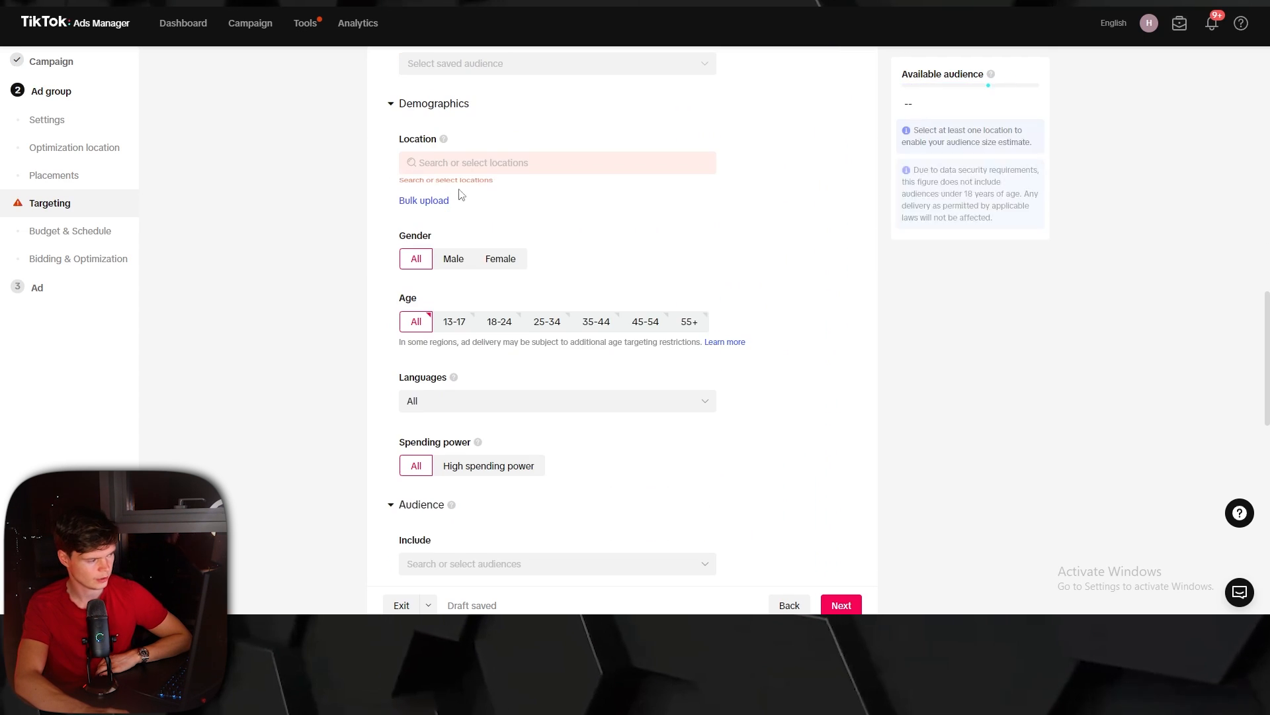
click(489, 166)
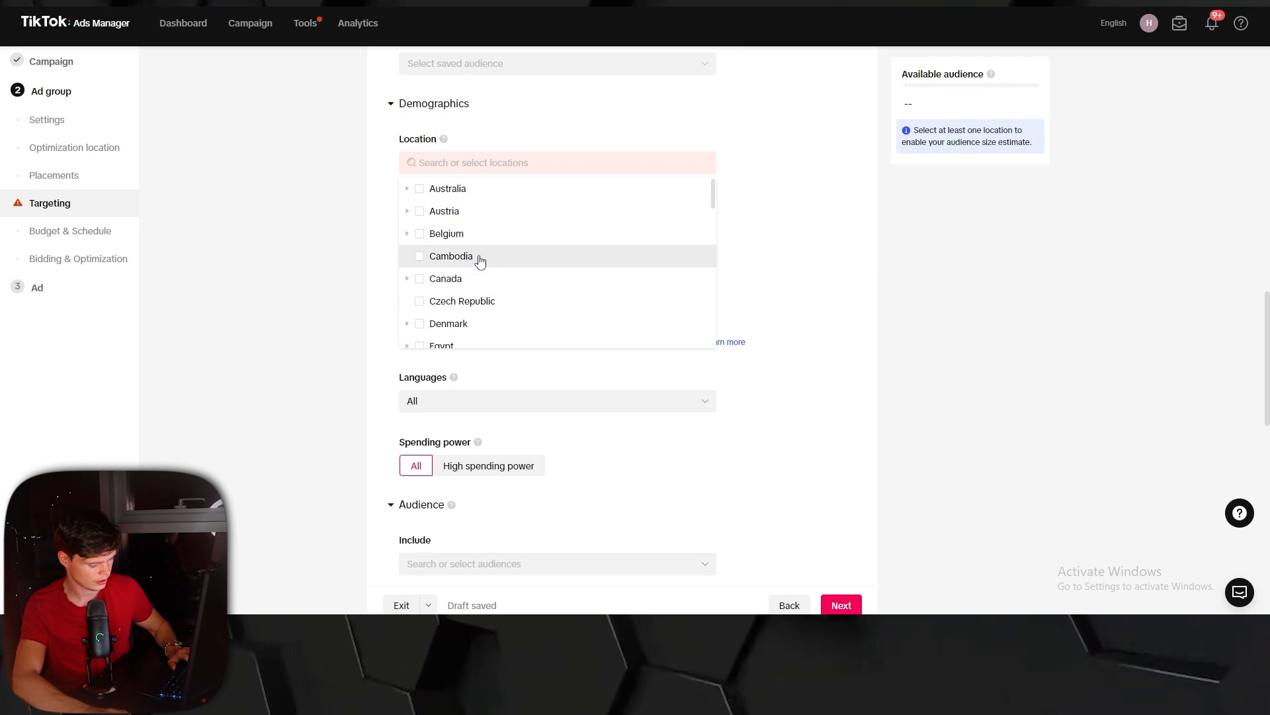
text(un)
click(450, 213)
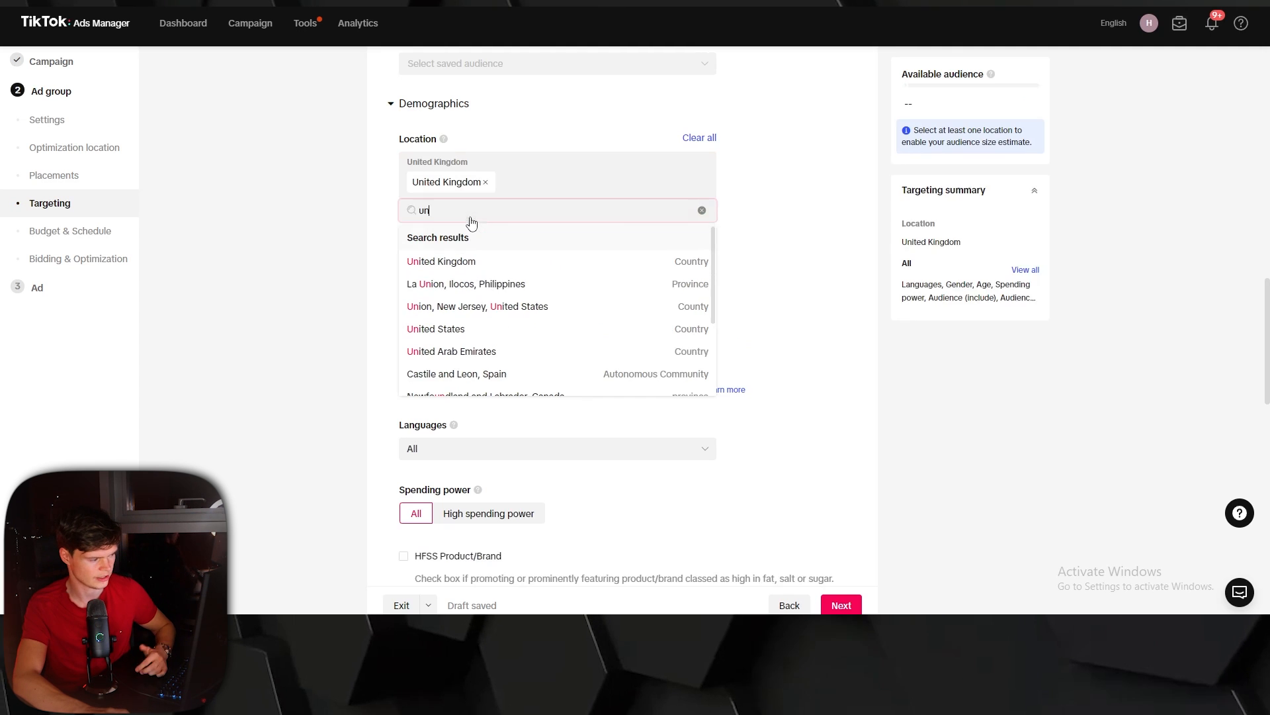
click(642, 254)
click(554, 355)
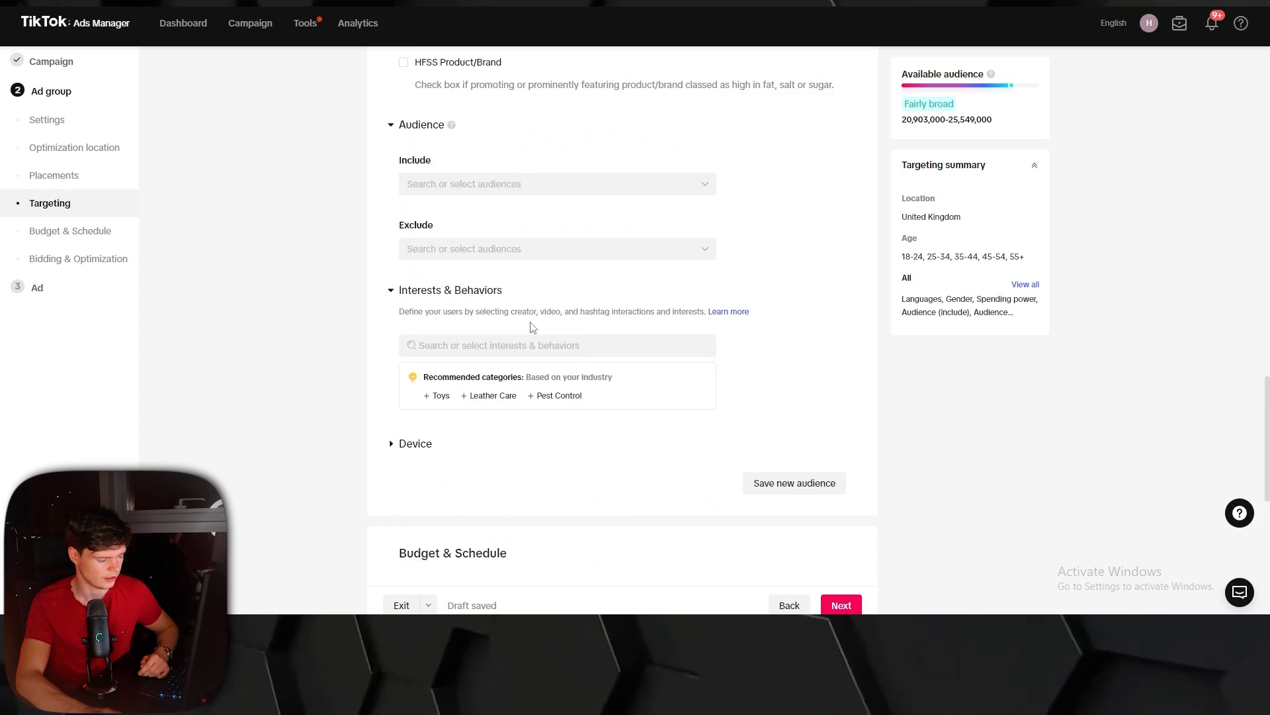
Switch the ad group's dayparting to specific times
scroll(536, 401, down, 3)
scroll(537, 400, down, 3)
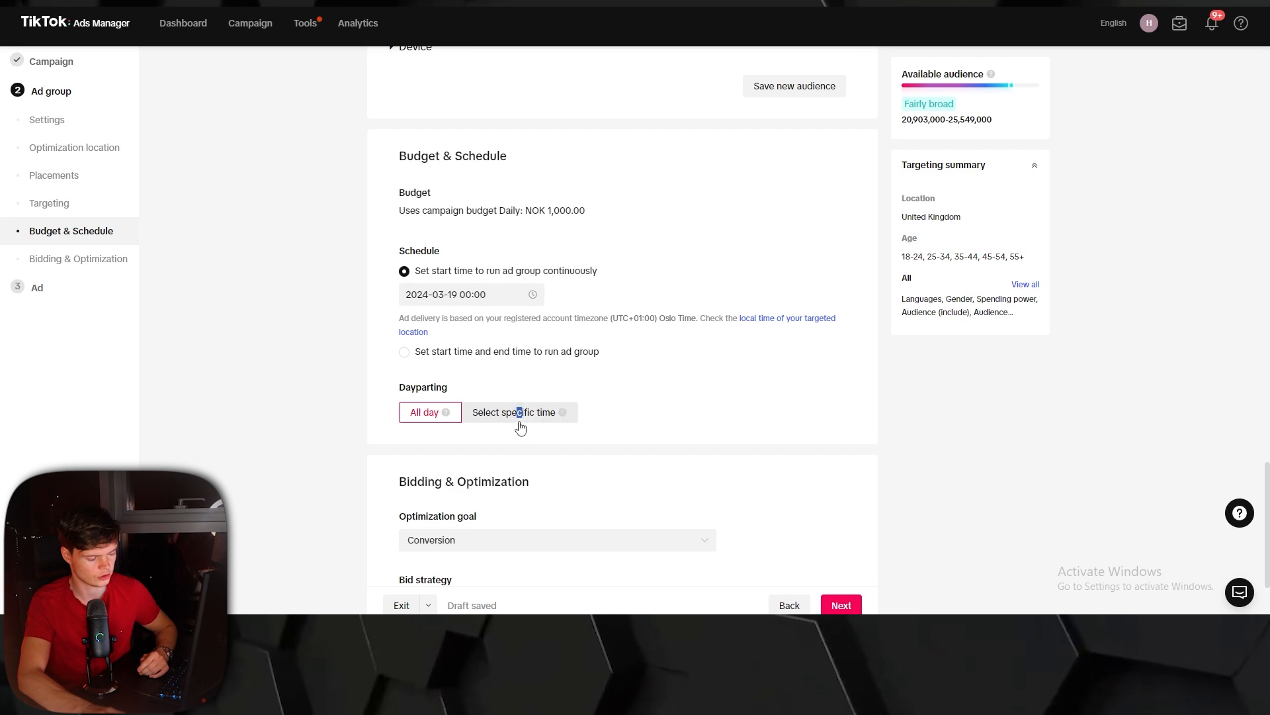
scroll(566, 311, down, 1)
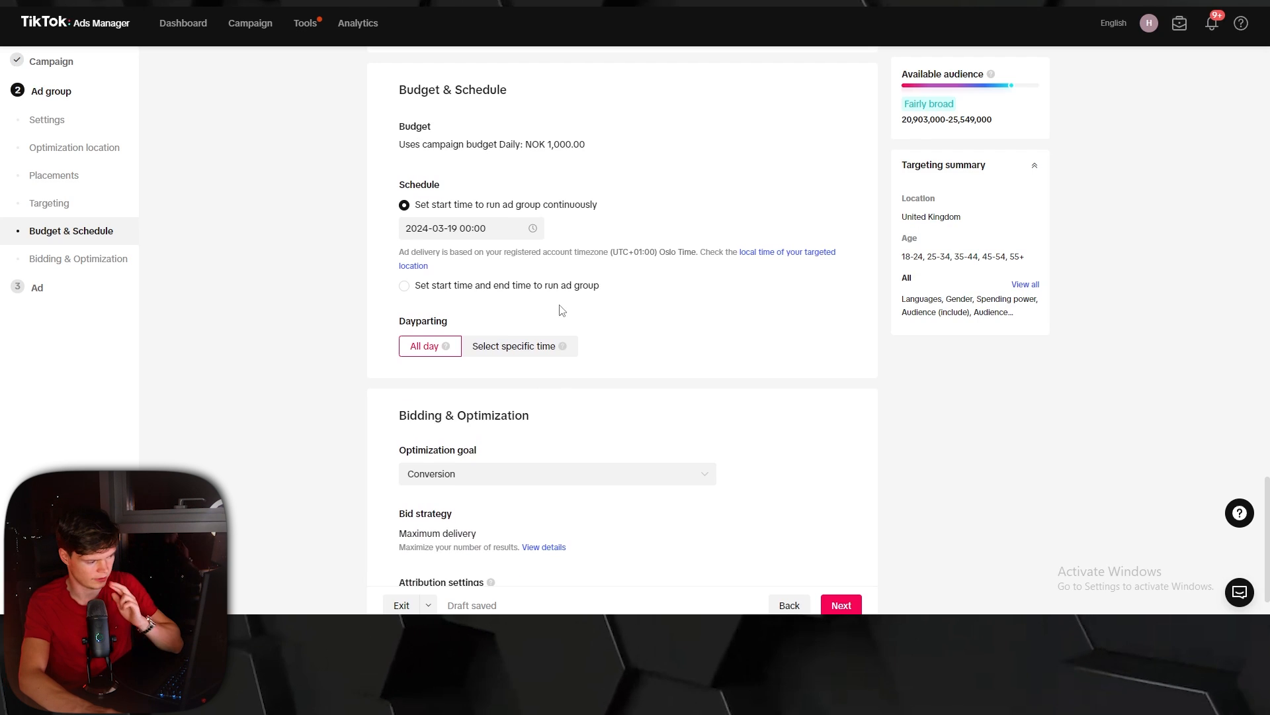
click(529, 346)
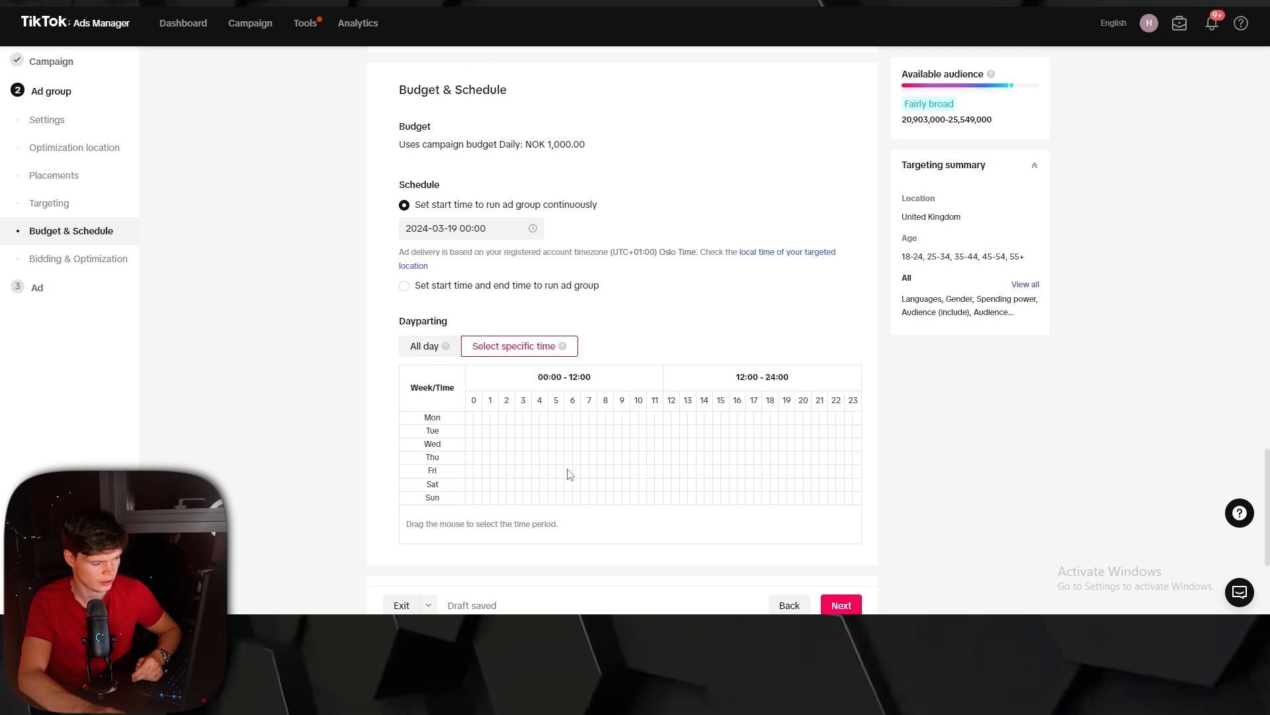
Try delivery periods of 06:00–14:30 and 16:30–22:30 for every day of the week, and clear them
drag(573, 417, 702, 498)
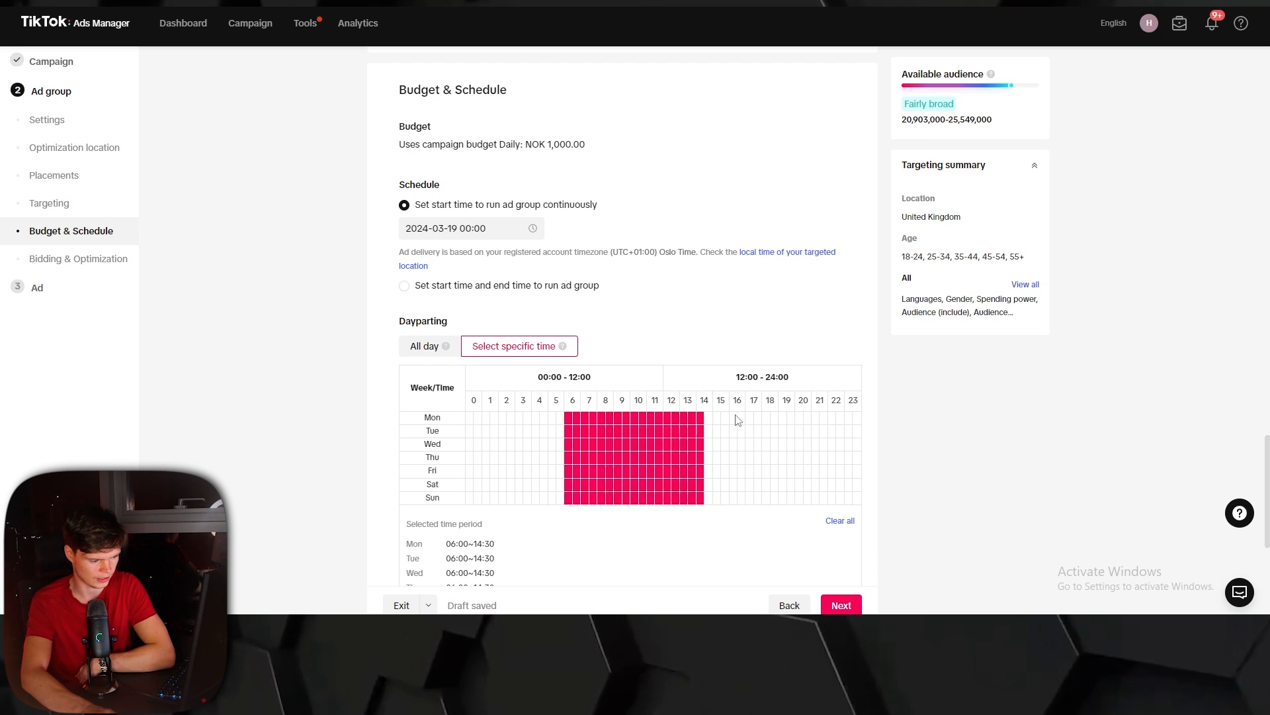
drag(773, 442, 834, 498)
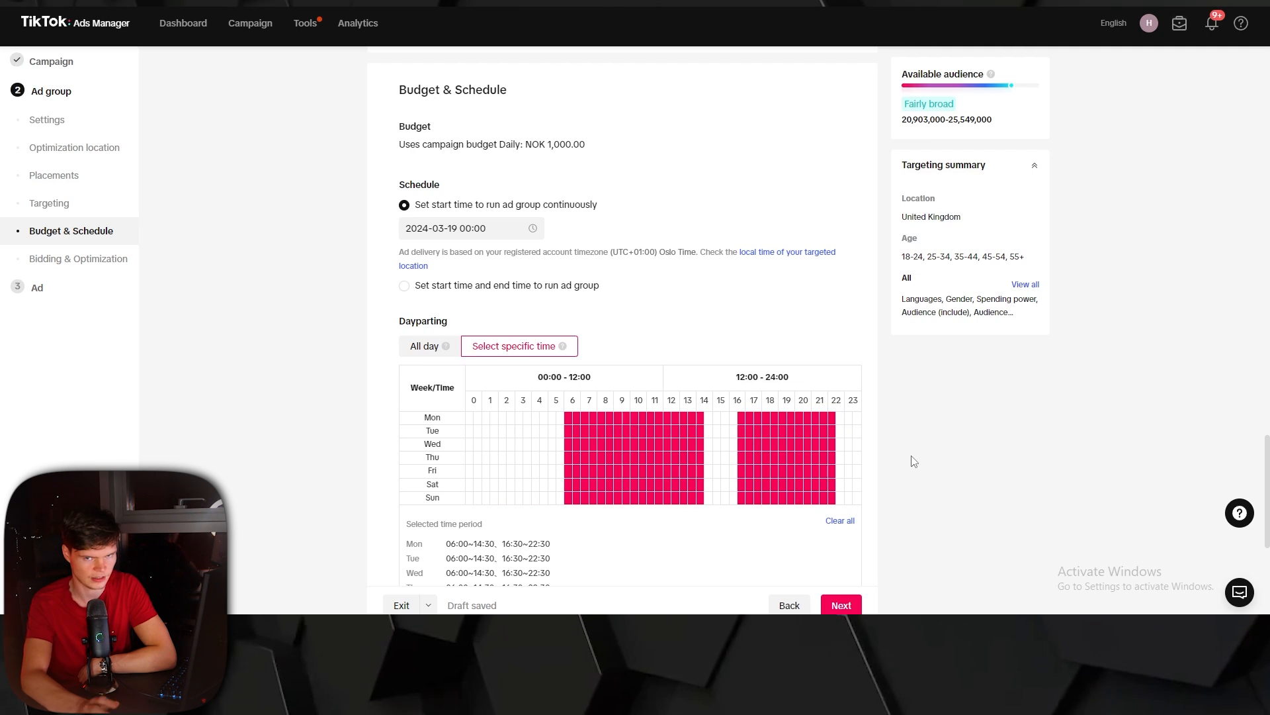
click(841, 522)
Schedule delivery from 06:30 to 24:00 on every day of the week and continue to the ad setup
drag(573, 414, 911, 477)
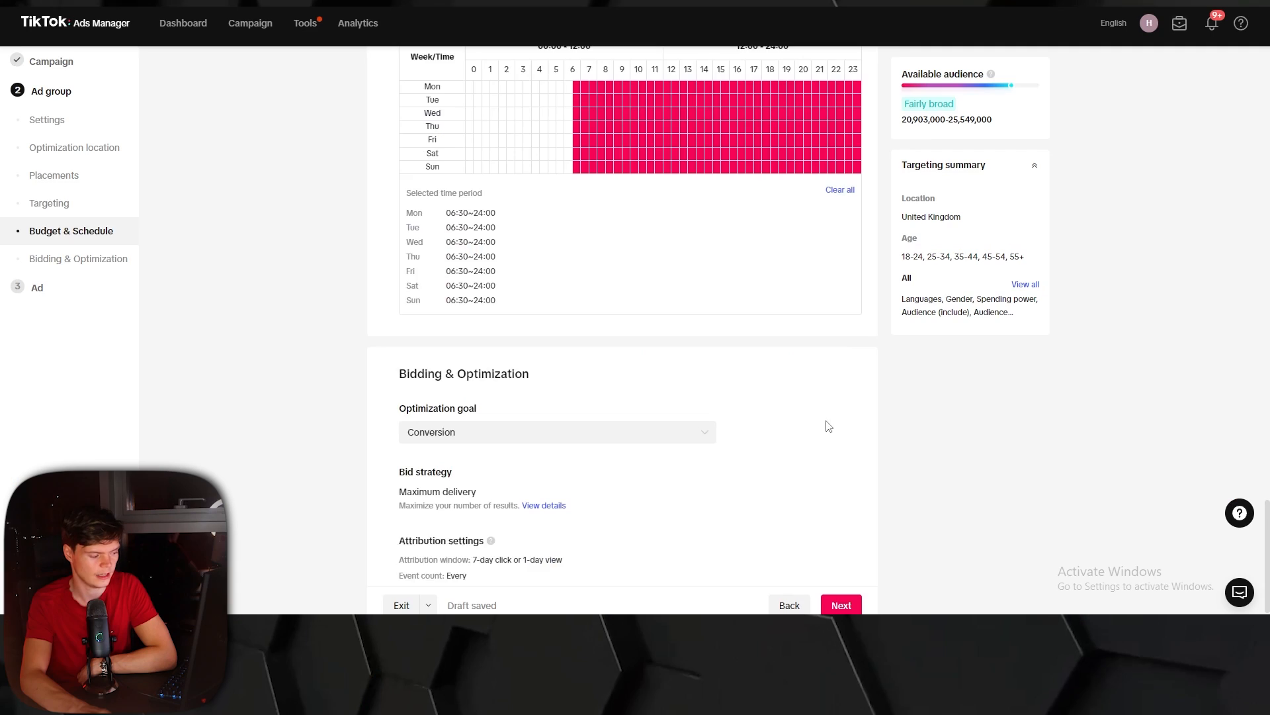
scroll(714, 410, down, 1)
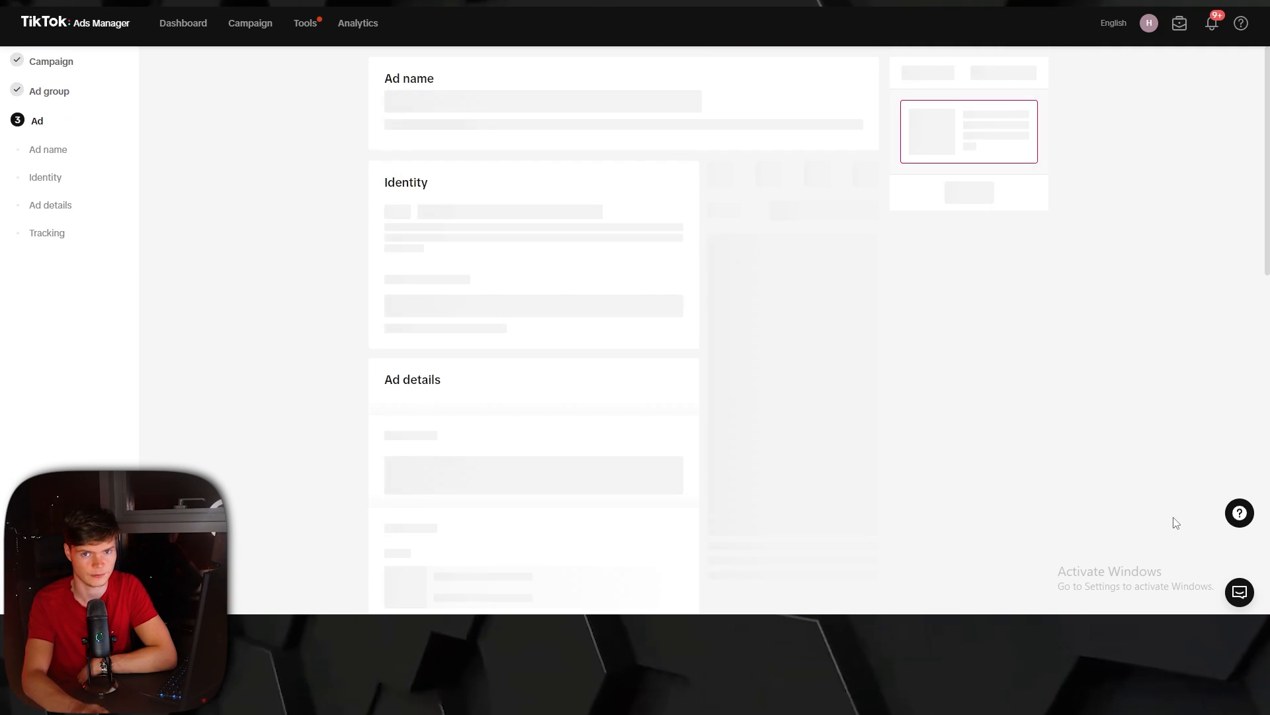
click(479, 316)
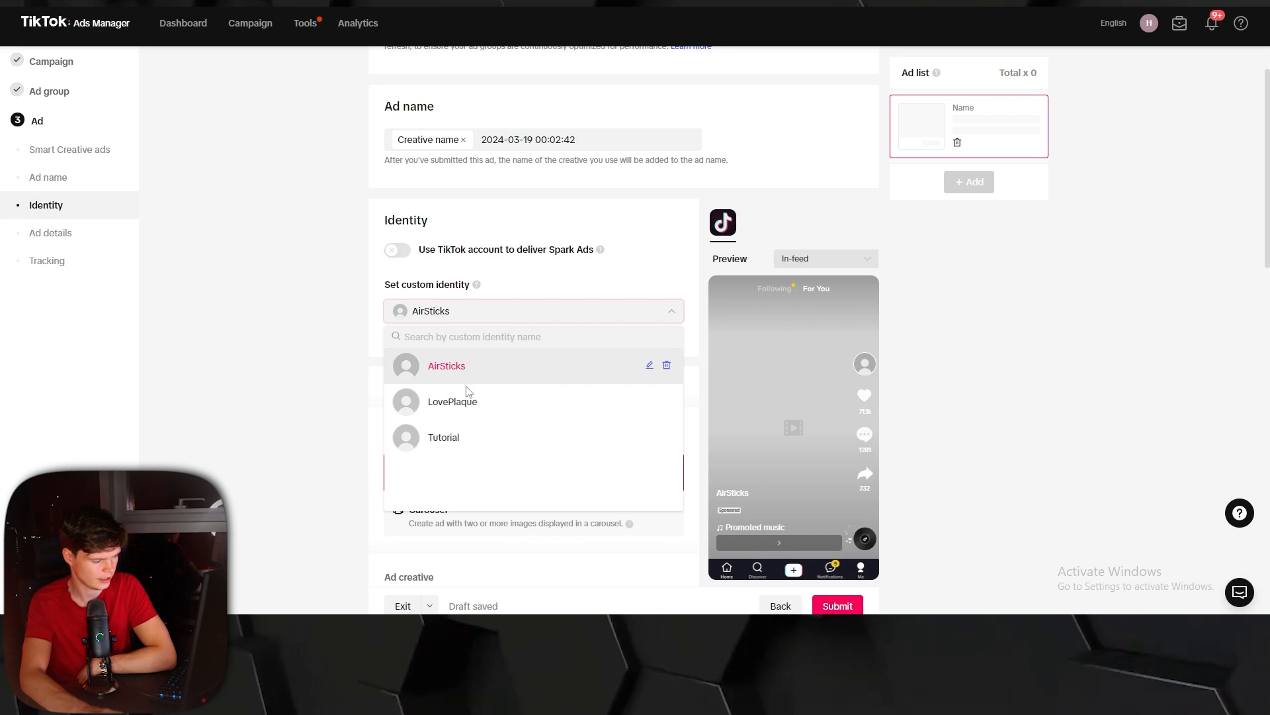
click(437, 334)
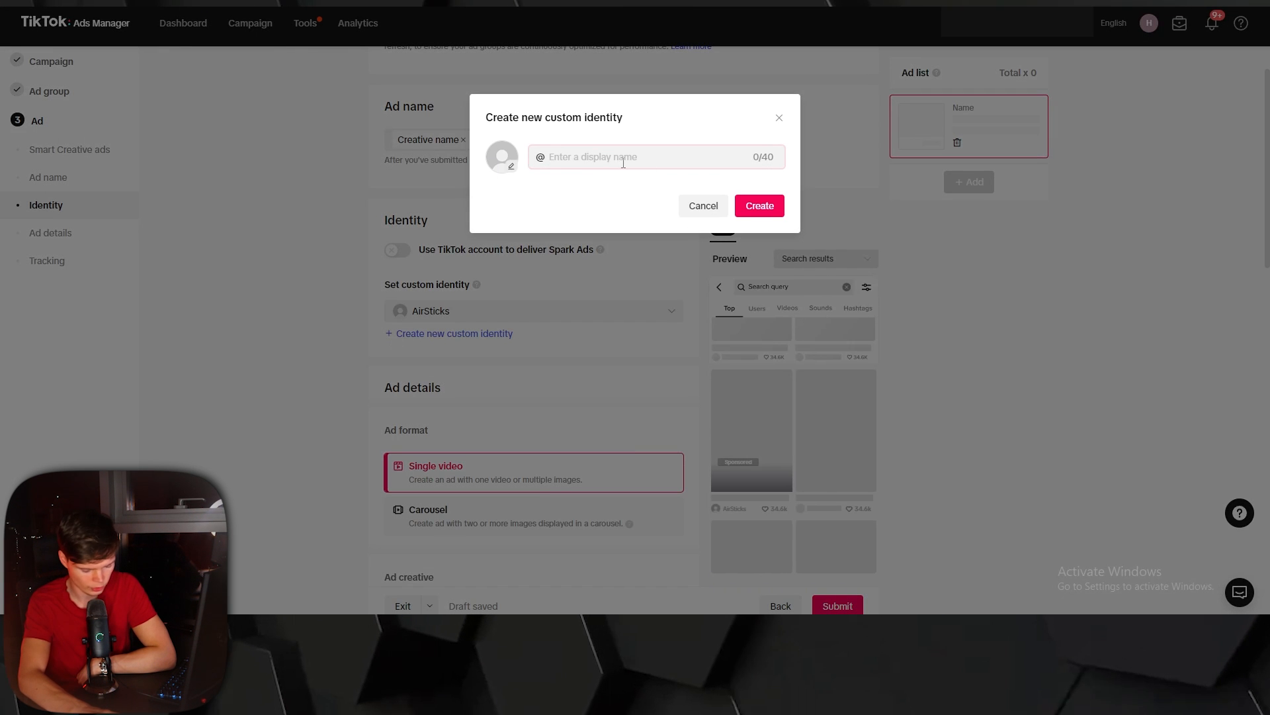
click(695, 205)
scroll(628, 213, down, 6)
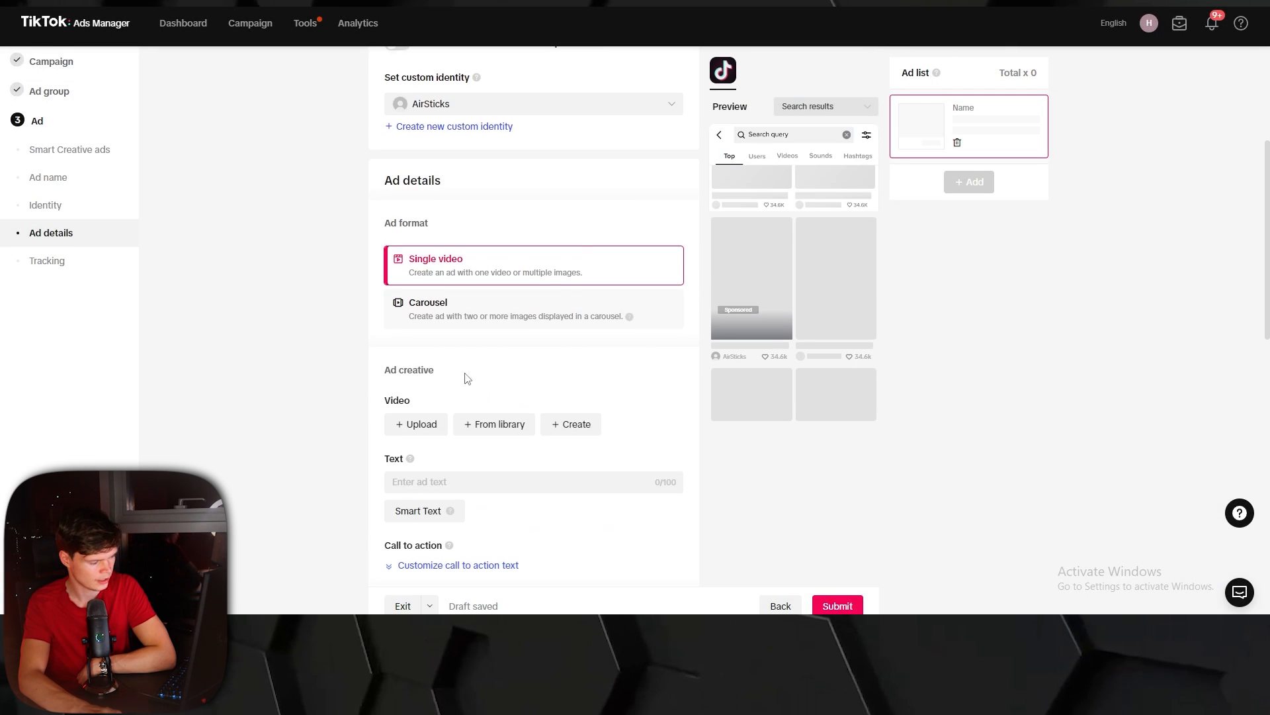
click(413, 234)
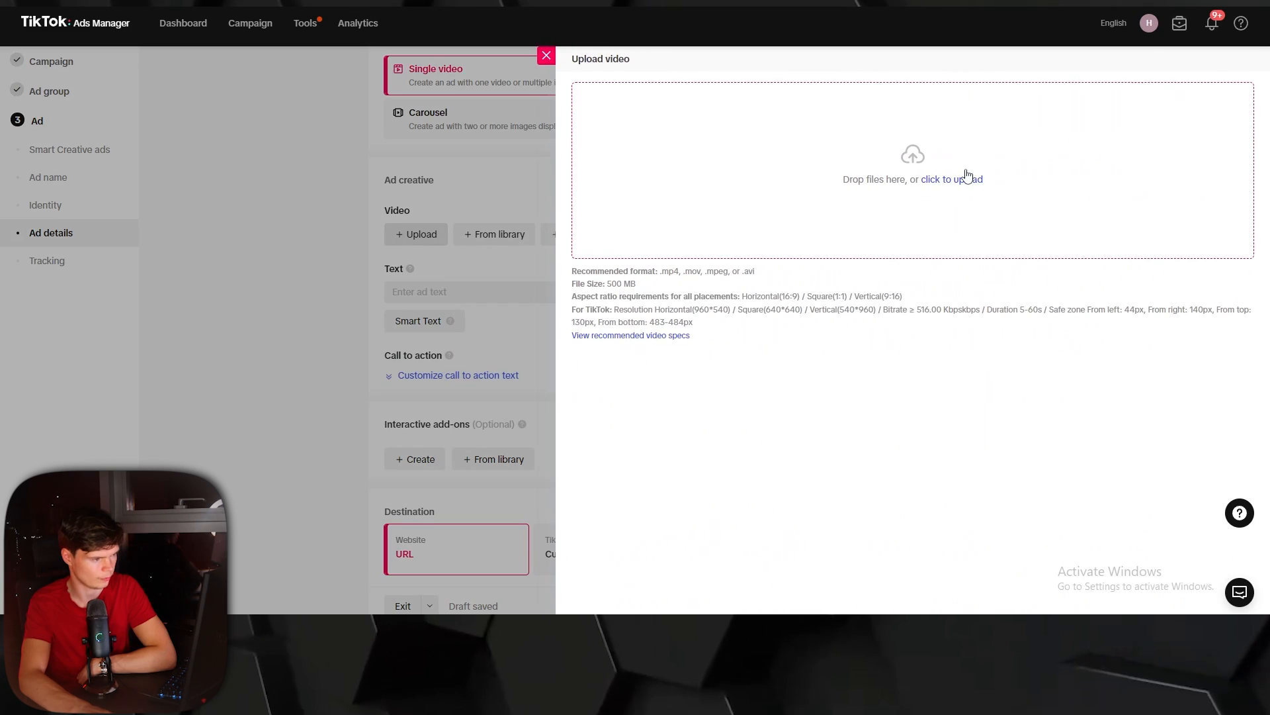
click(966, 177)
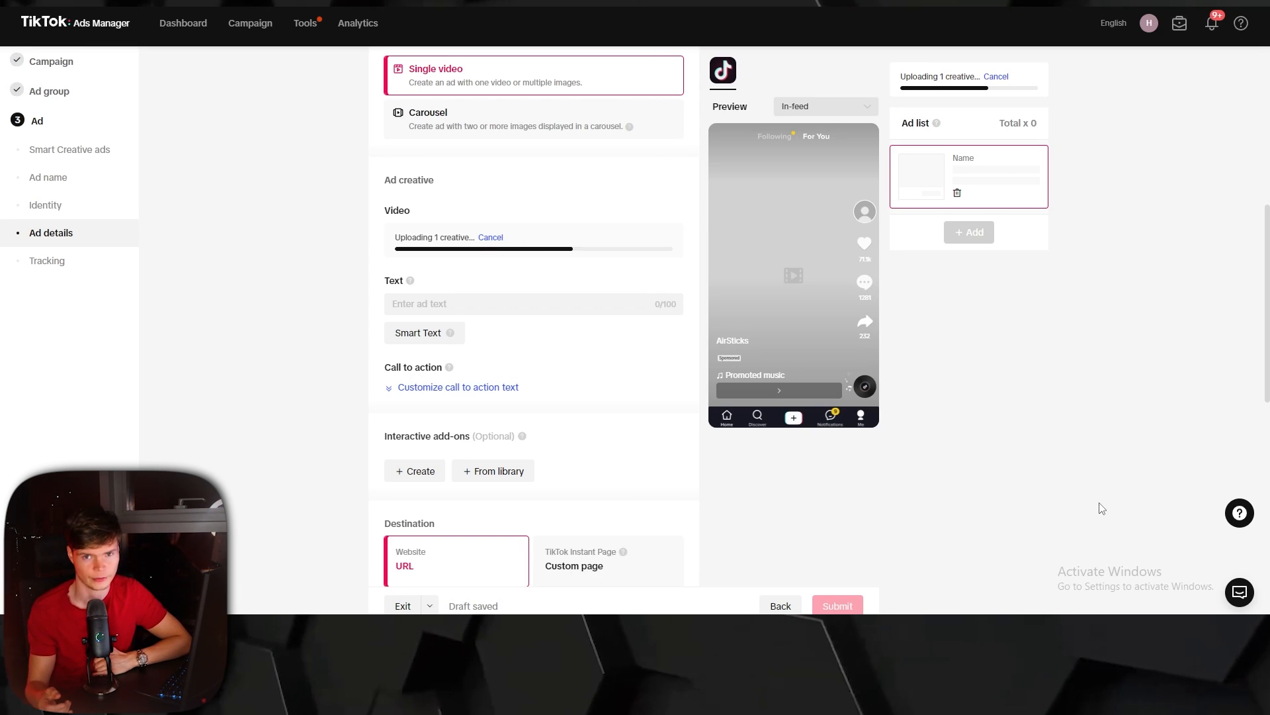
Set the ad text to "50% Off - Sale Ending Midnight!" and use the standard call to action Shop now
click(577, 299)
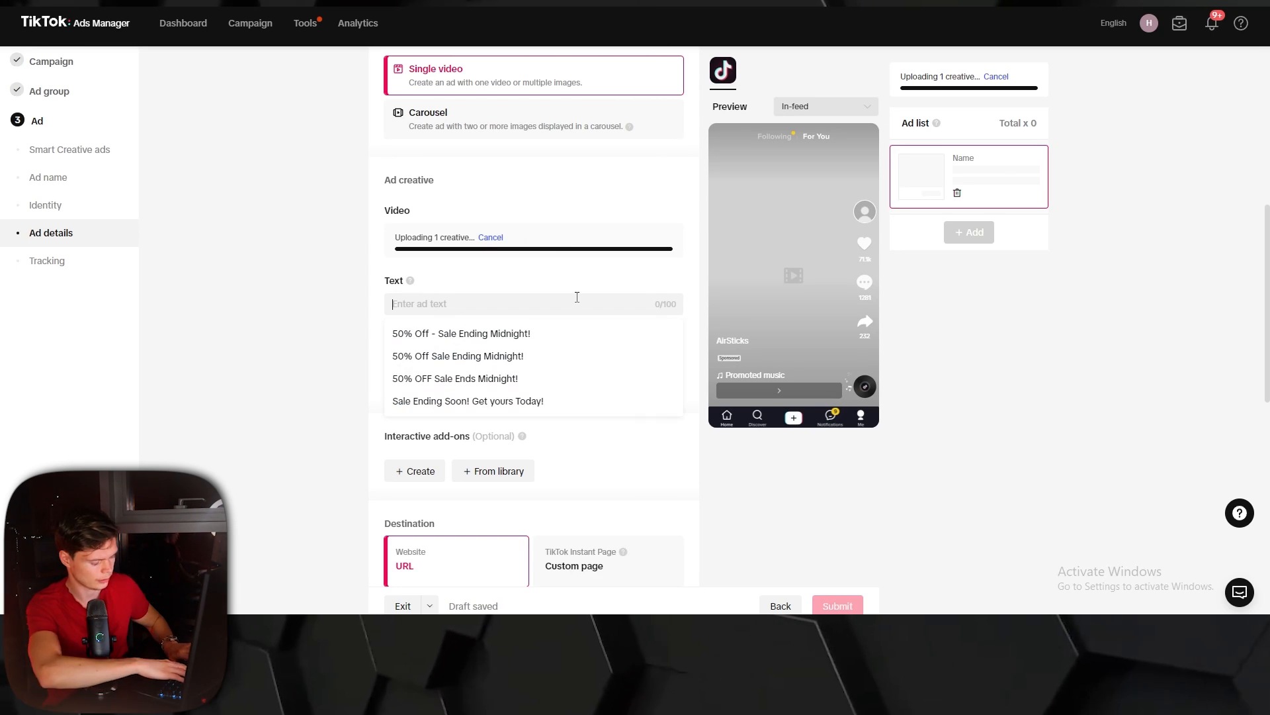
click(576, 344)
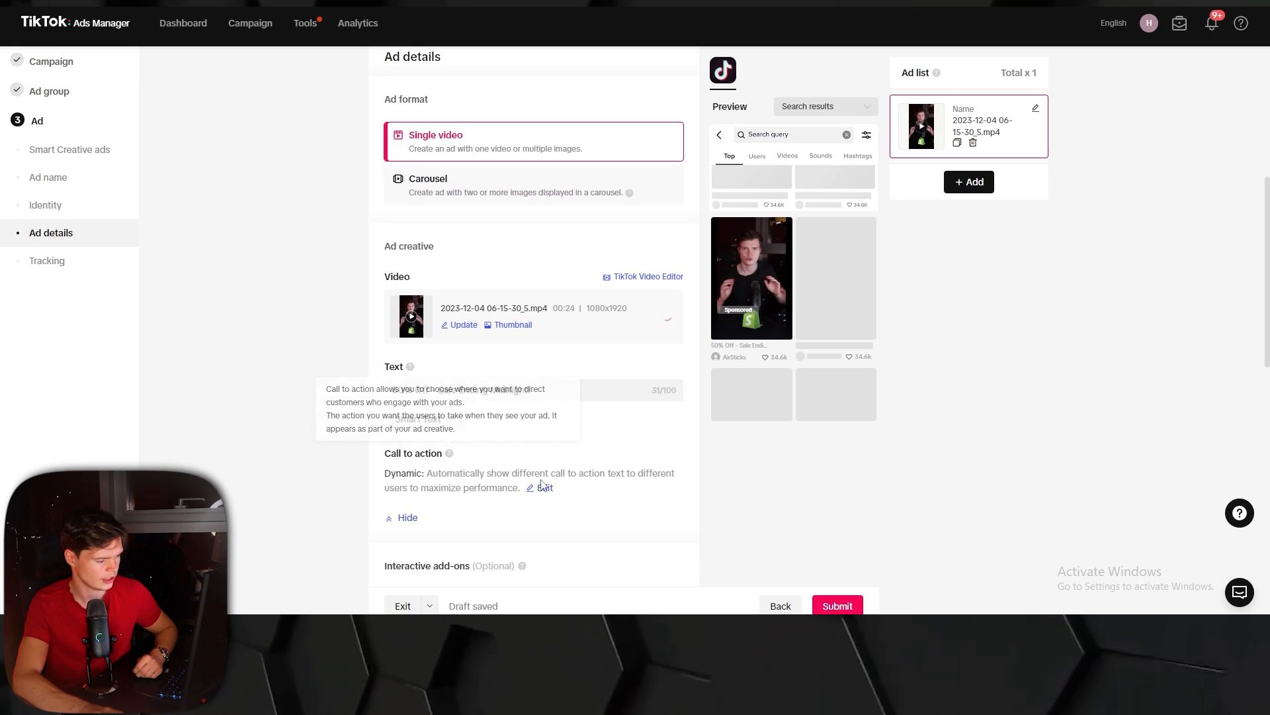
scroll(463, 477, down, 1)
click(421, 468)
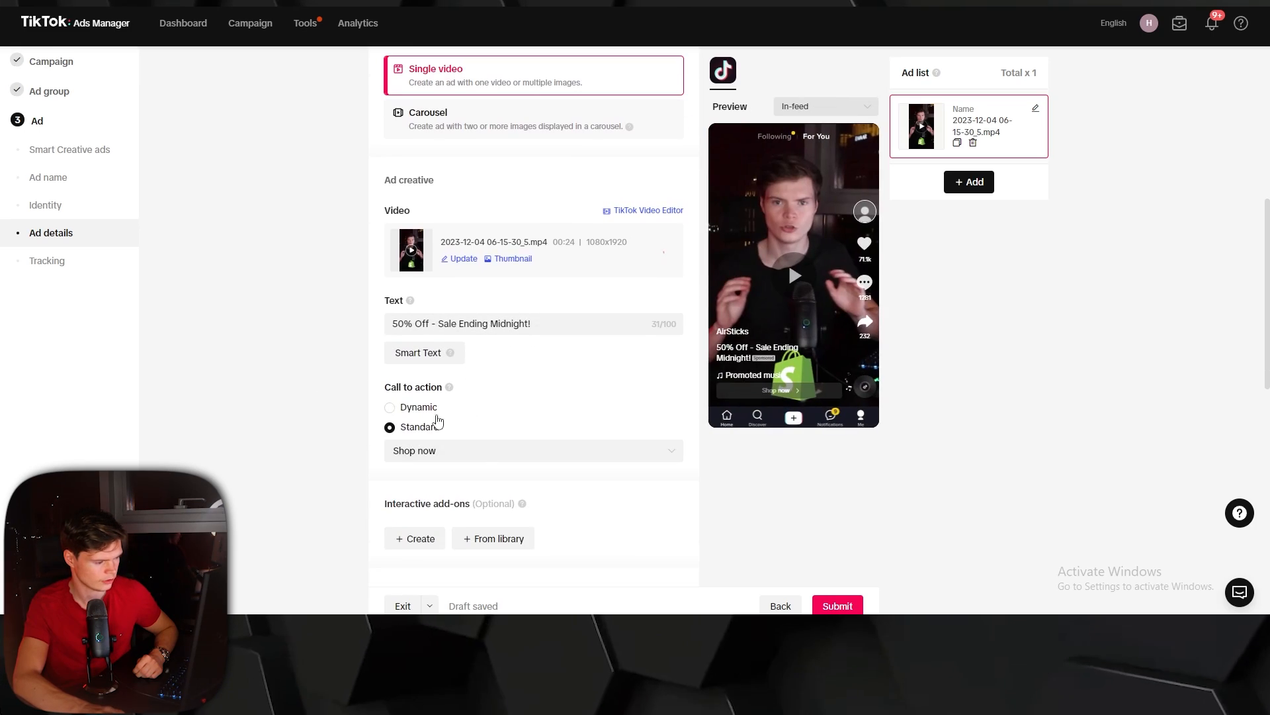
scroll(491, 448, down, 1)
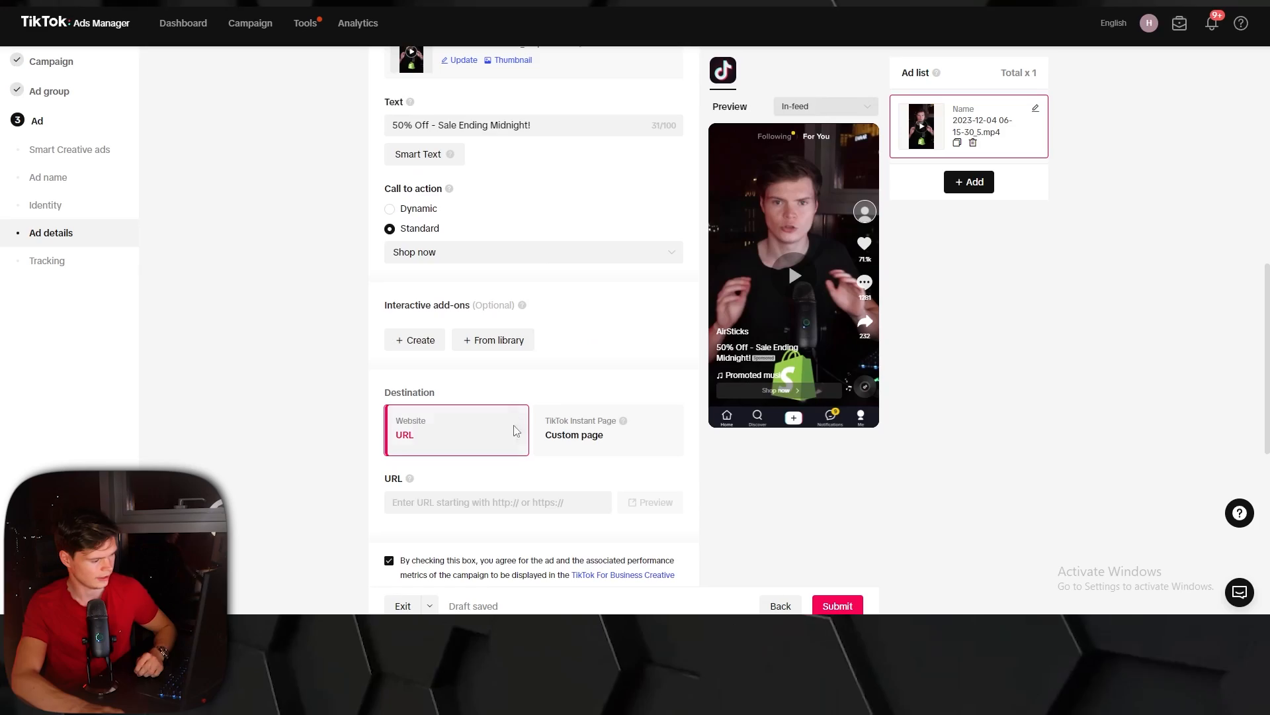
Set the ad's destination to a website URL, entering the calming product page on pawsomeden.com, and check the issue flagged for it
click(457, 430)
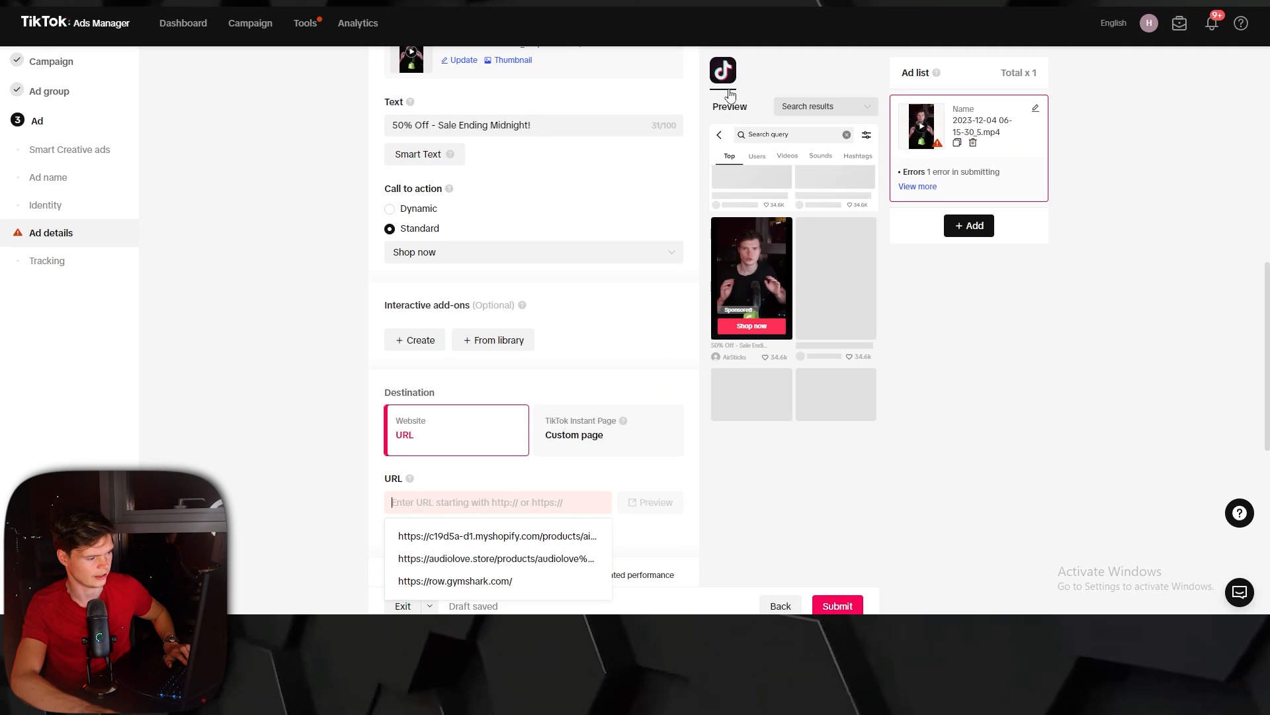
click(468, 474)
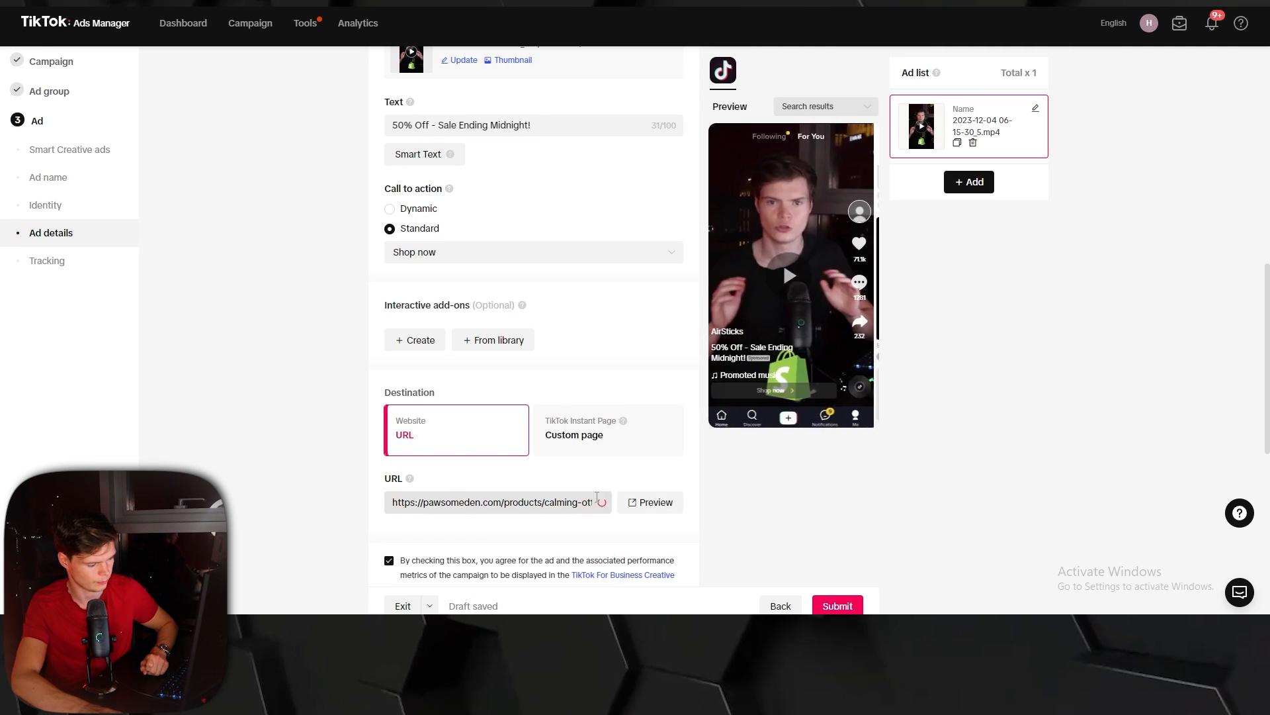
scroll(649, 487, down, 1)
scroll(724, 492, down, 2)
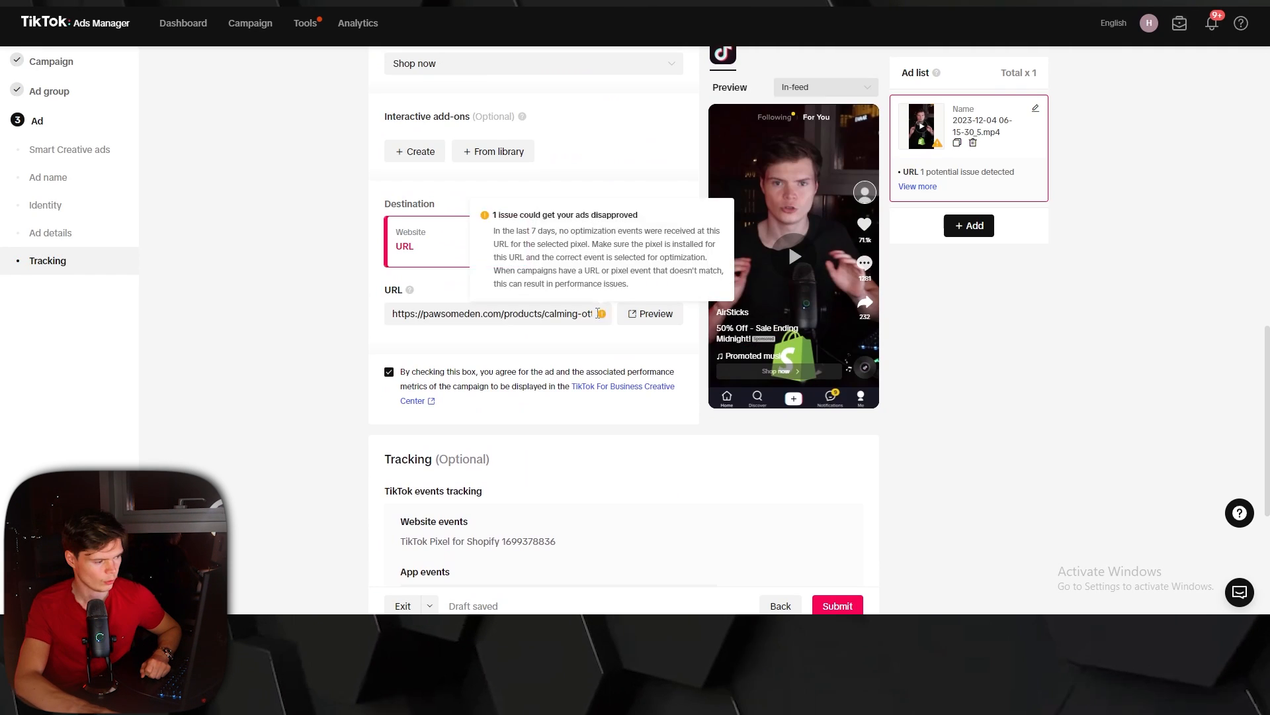
mouse_move(607, 322)
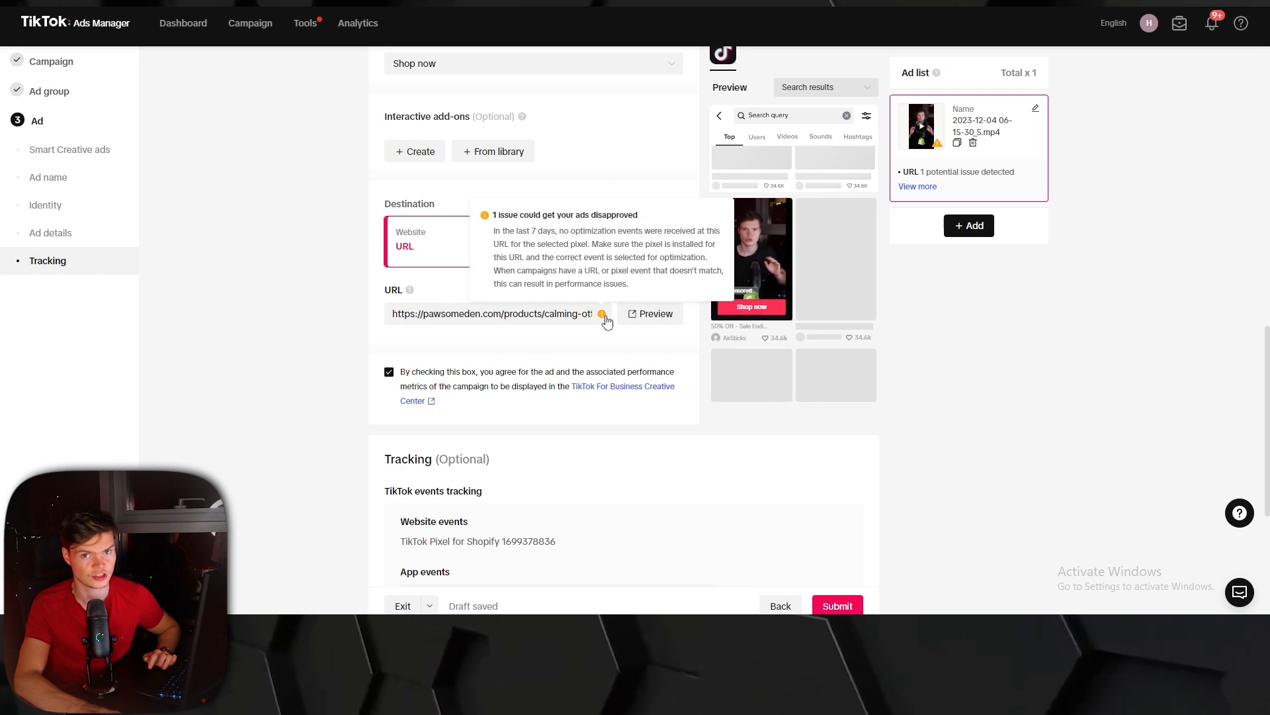
Submit the ad for review despite the flagged URL issue and return to the campaigns overview
scroll(530, 377, down, 5)
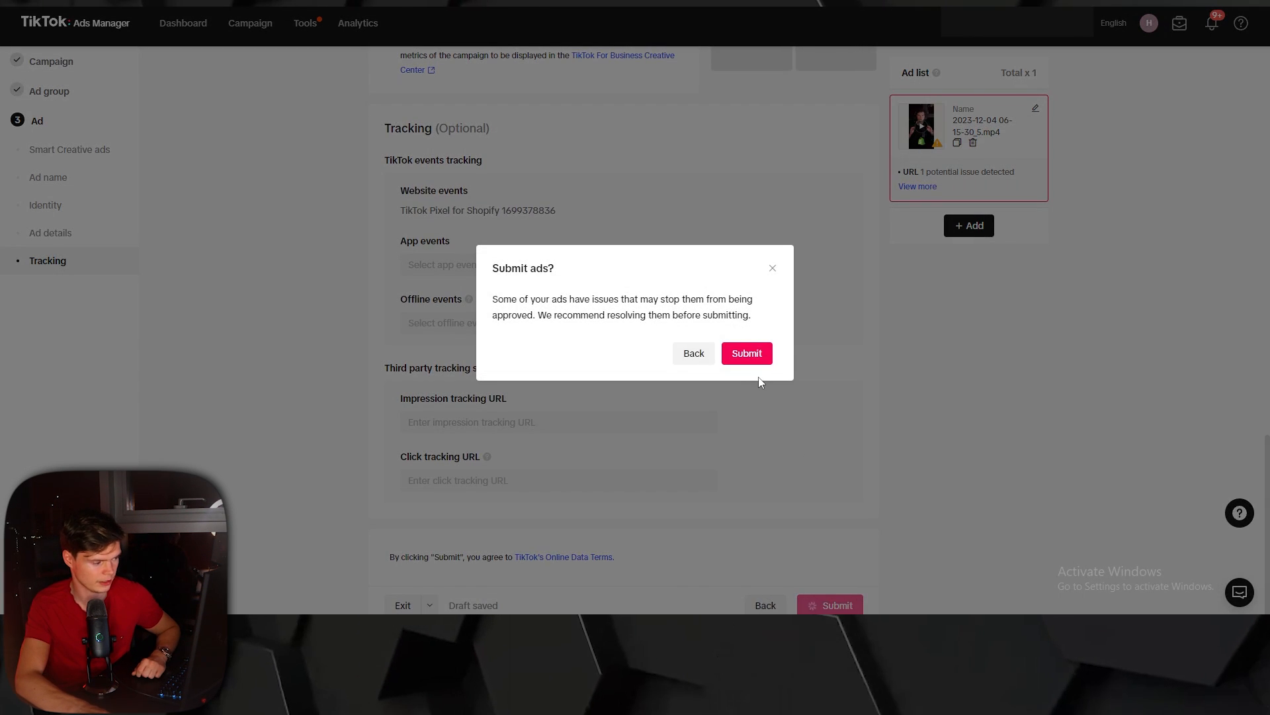
click(750, 353)
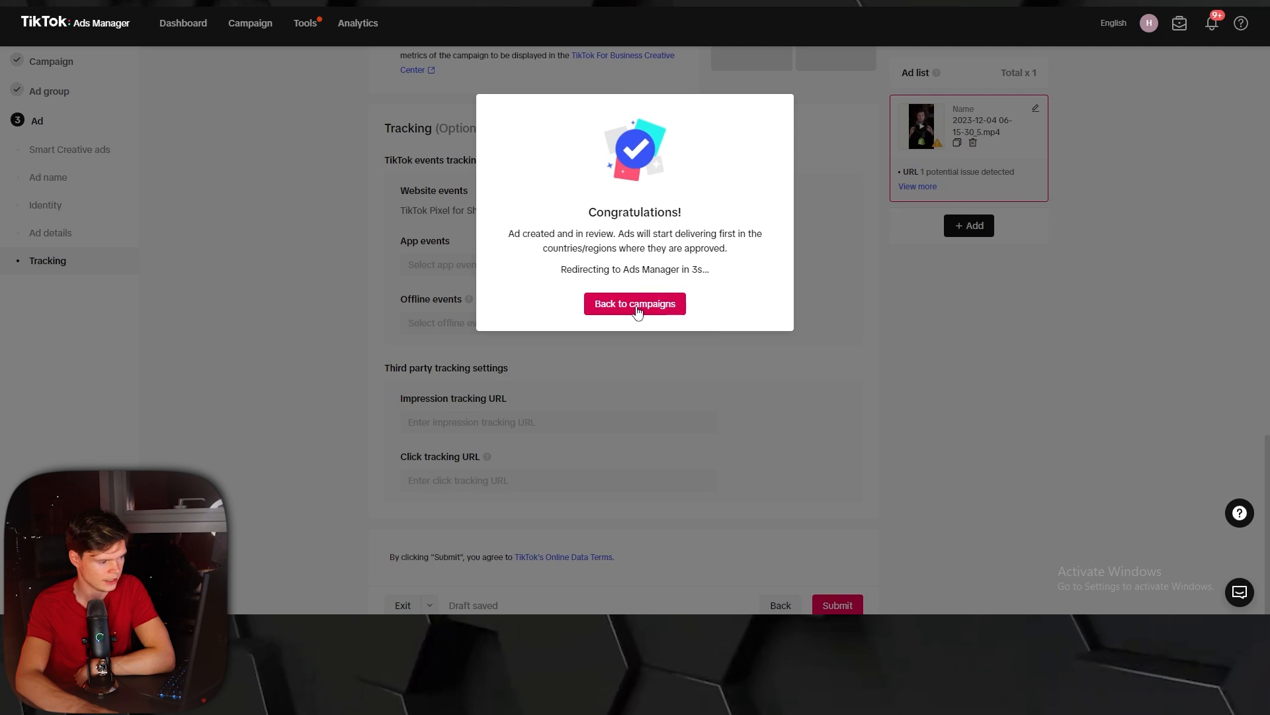
click(635, 304)
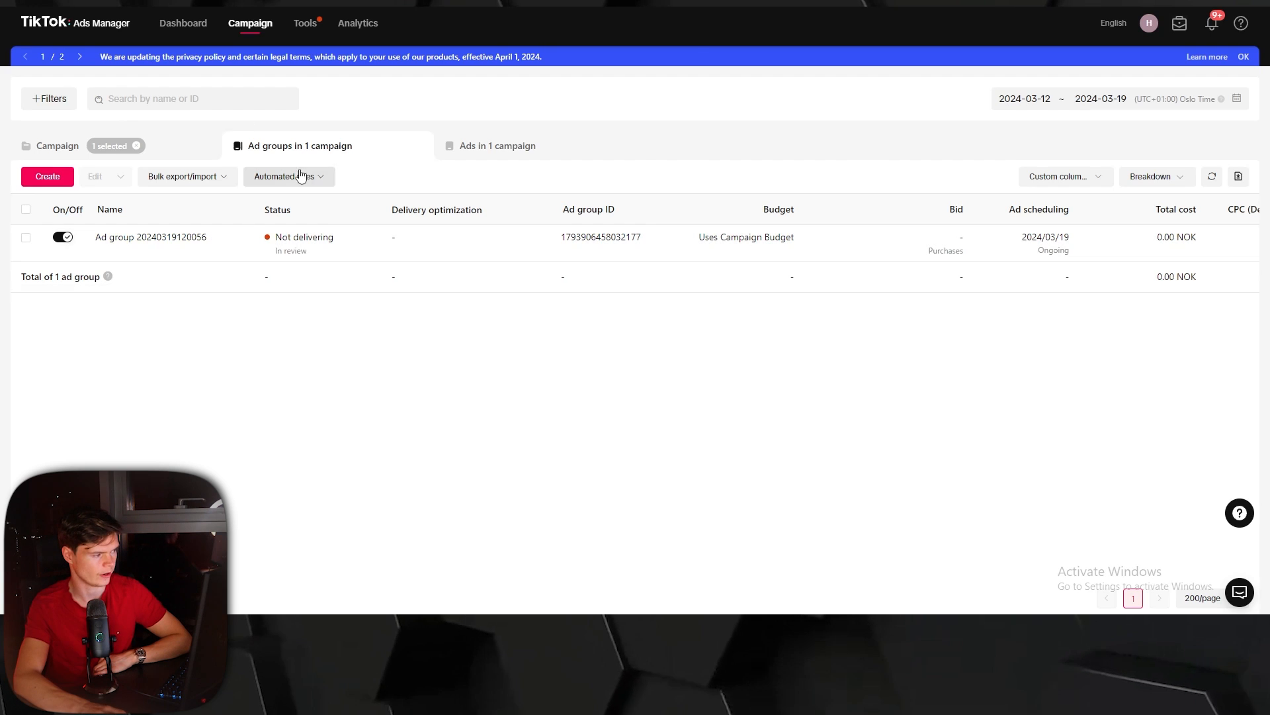
click(484, 147)
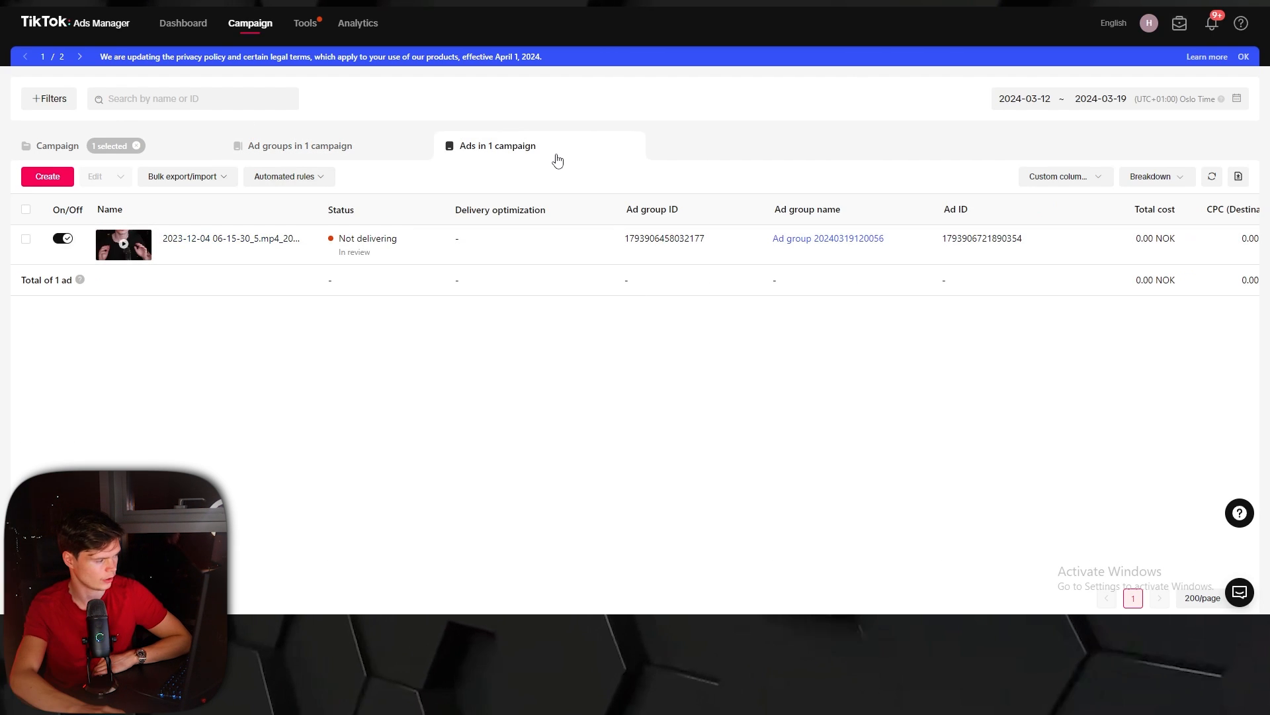
click(264, 257)
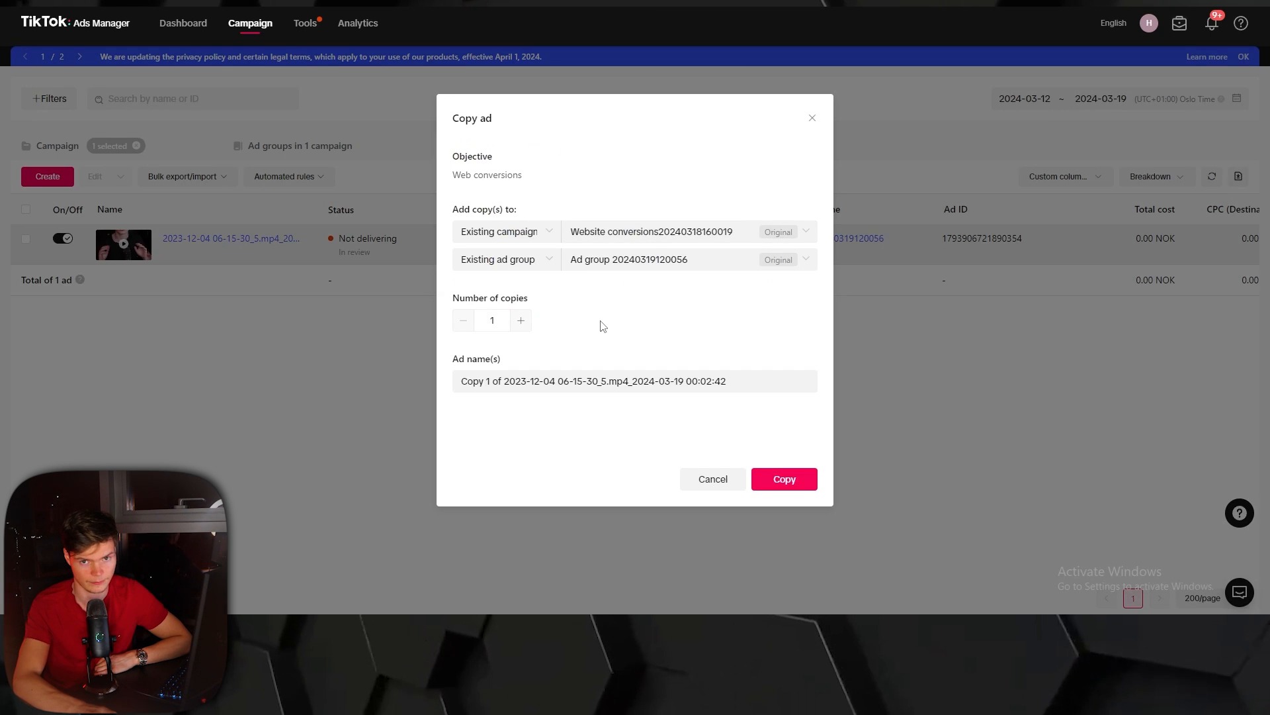
click(522, 321)
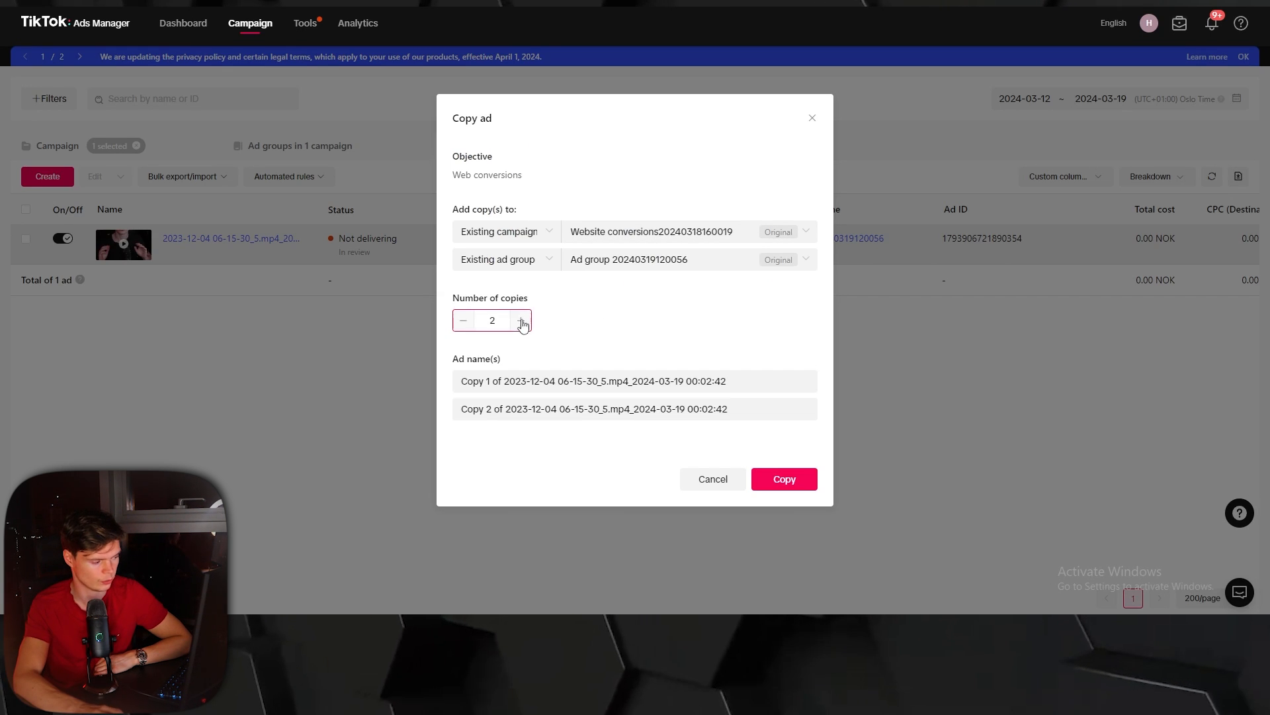
click(785, 479)
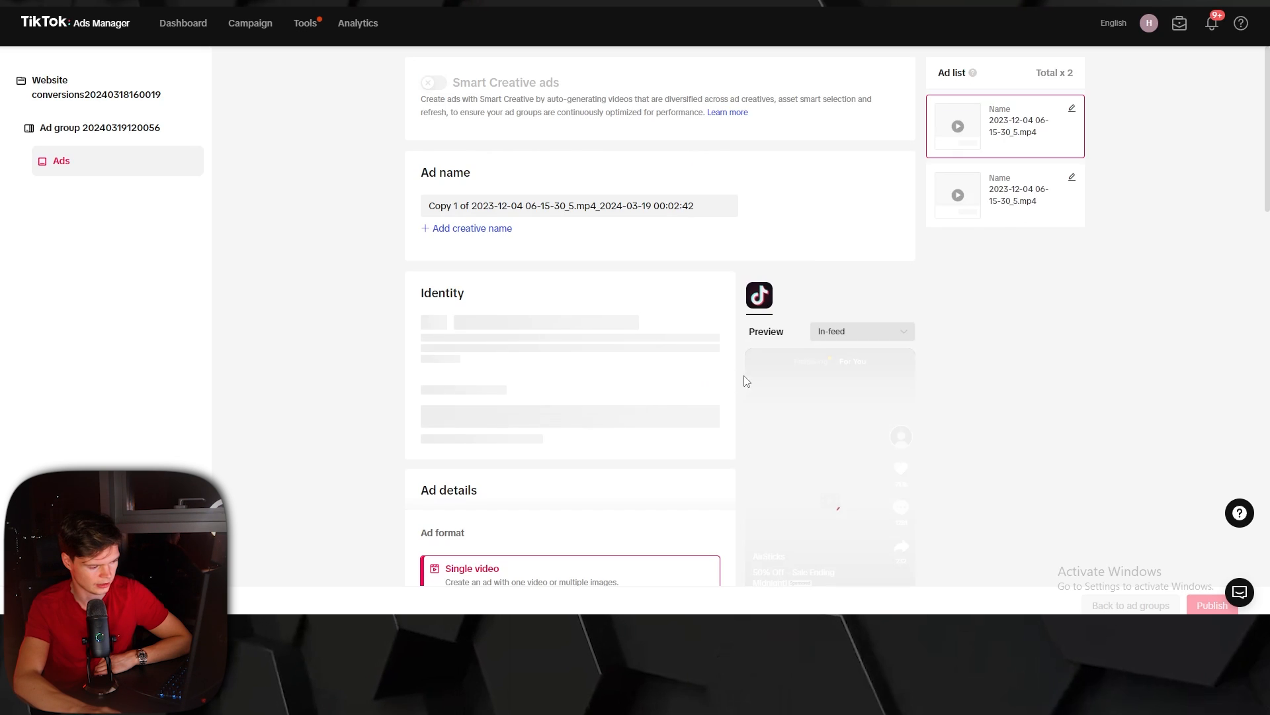
Review the video and text of both copied ads and publish them
scroll(933, 167, down, 3)
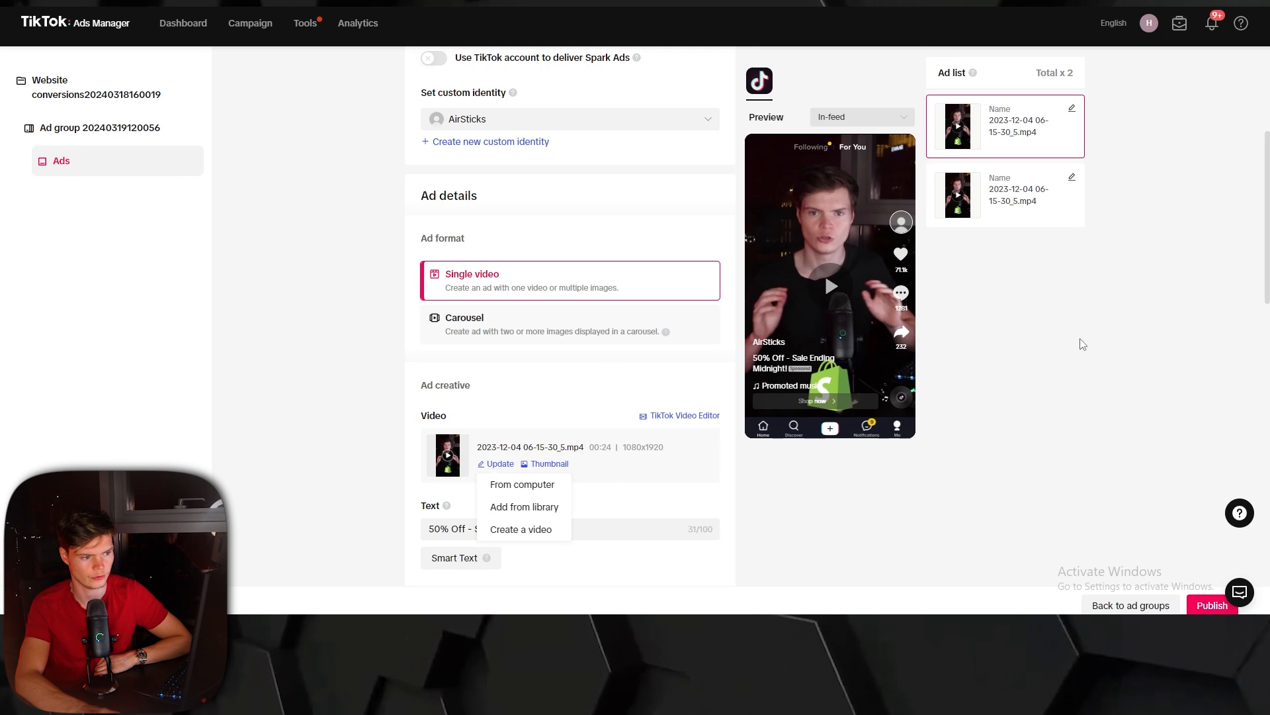
click(1058, 199)
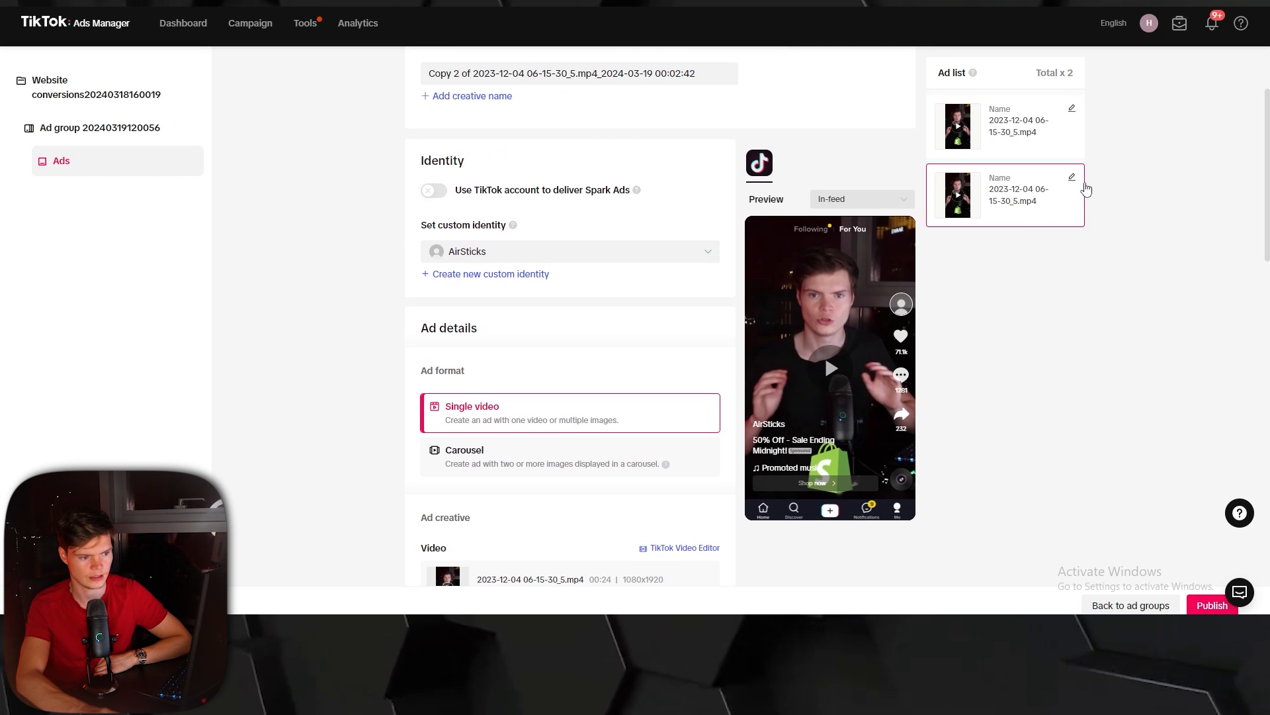
scroll(522, 505, down, 4)
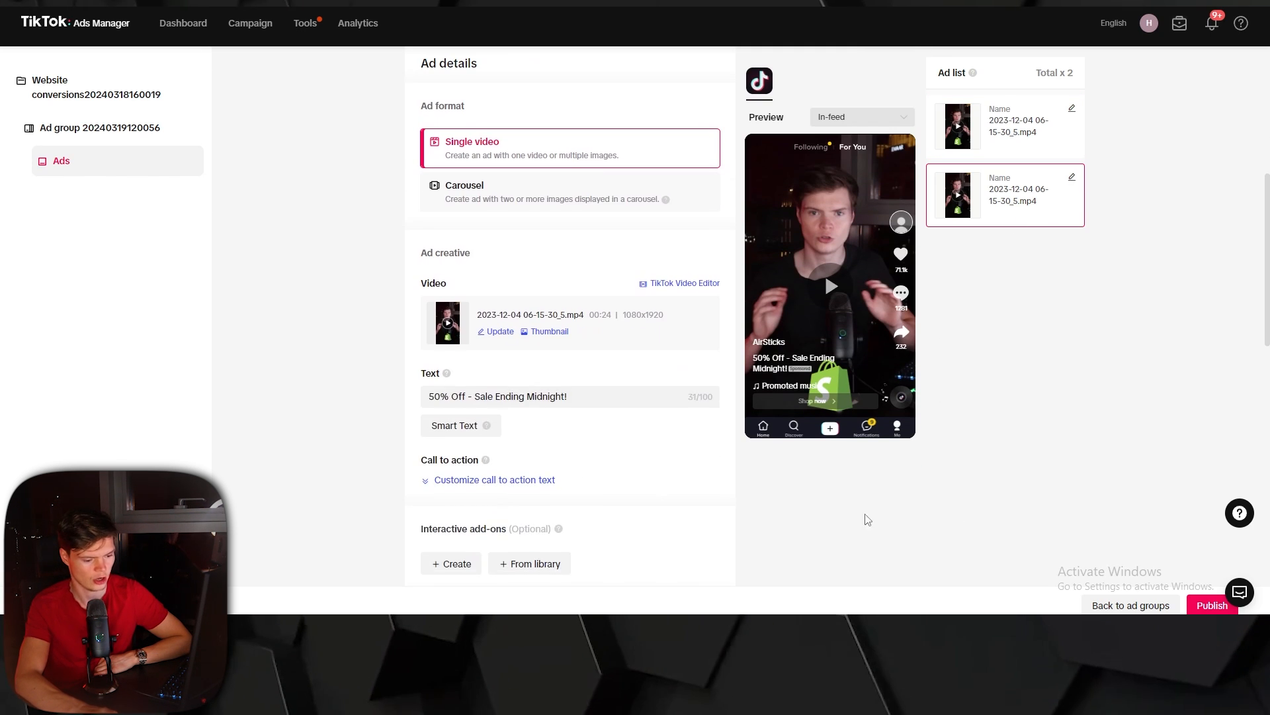
click(1203, 604)
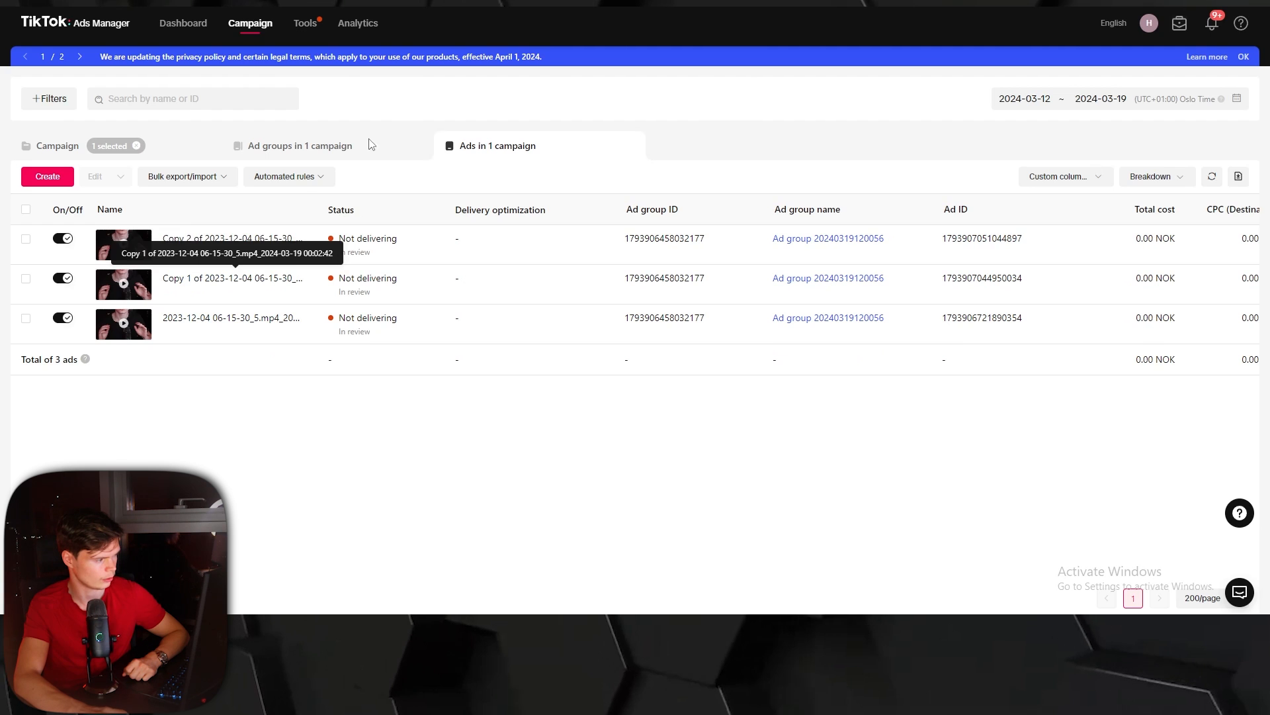
click(396, 153)
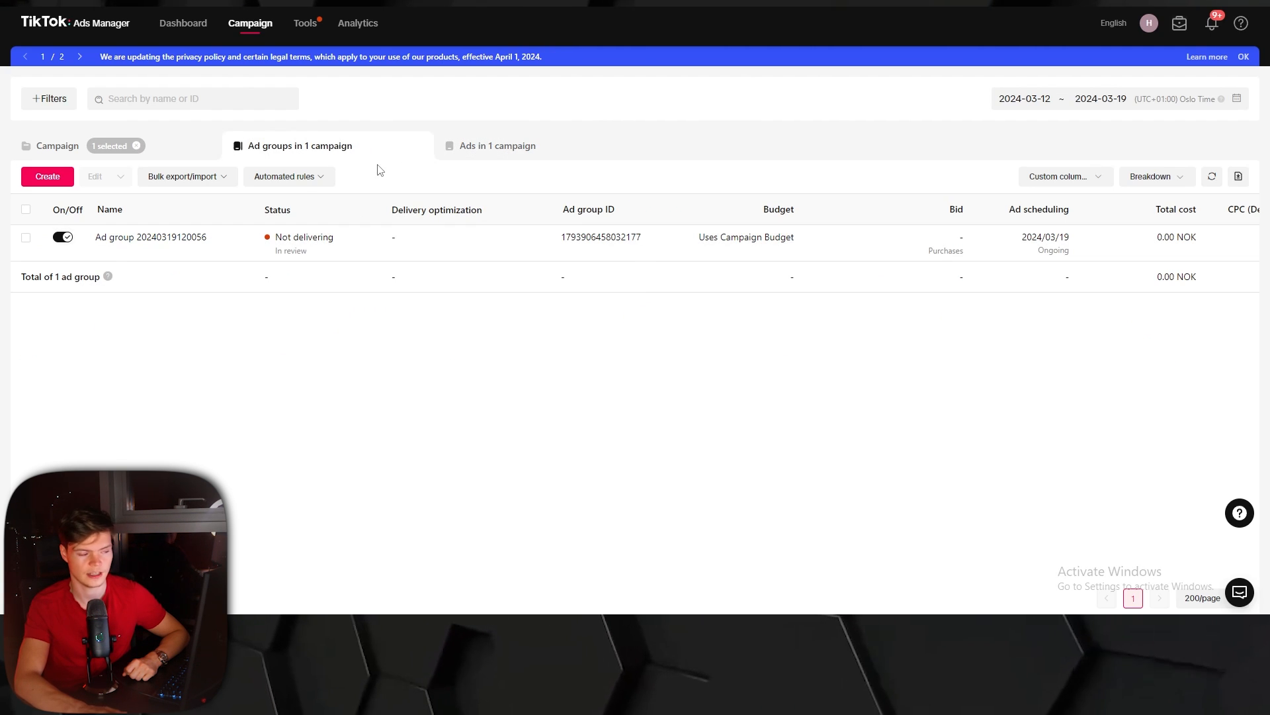
click(196, 250)
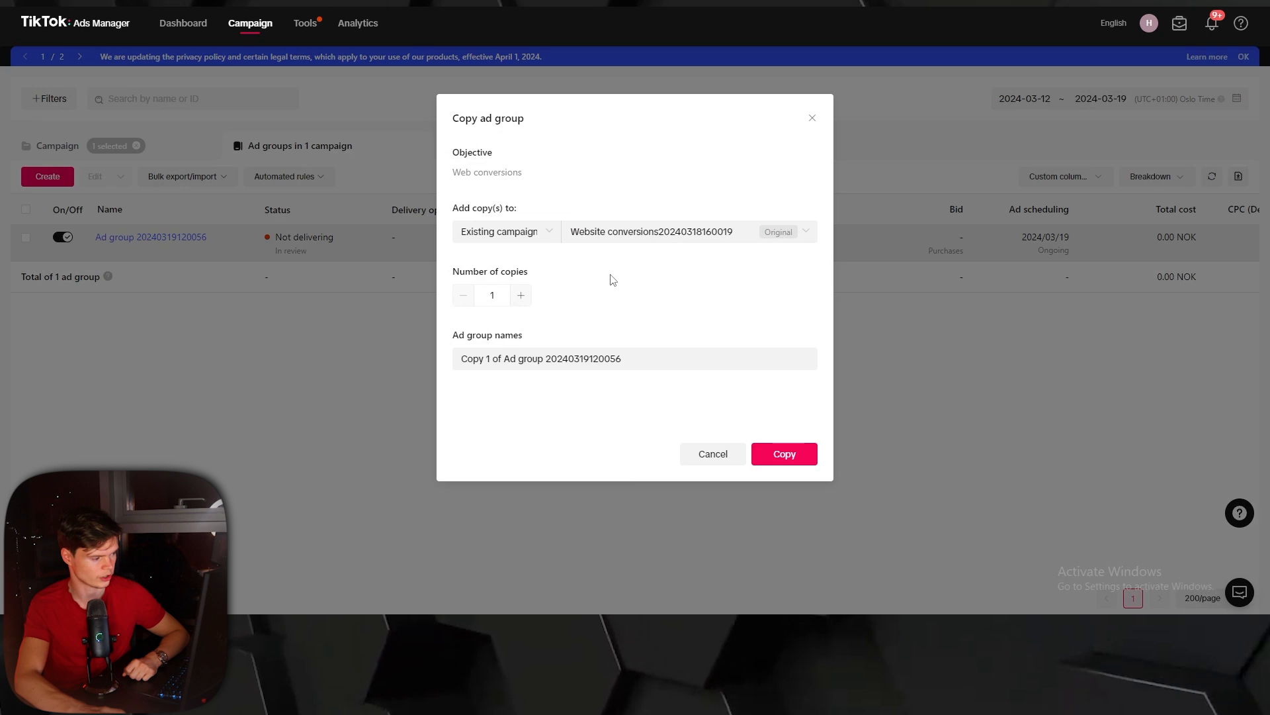
click(521, 296)
click(521, 295)
click(521, 295)
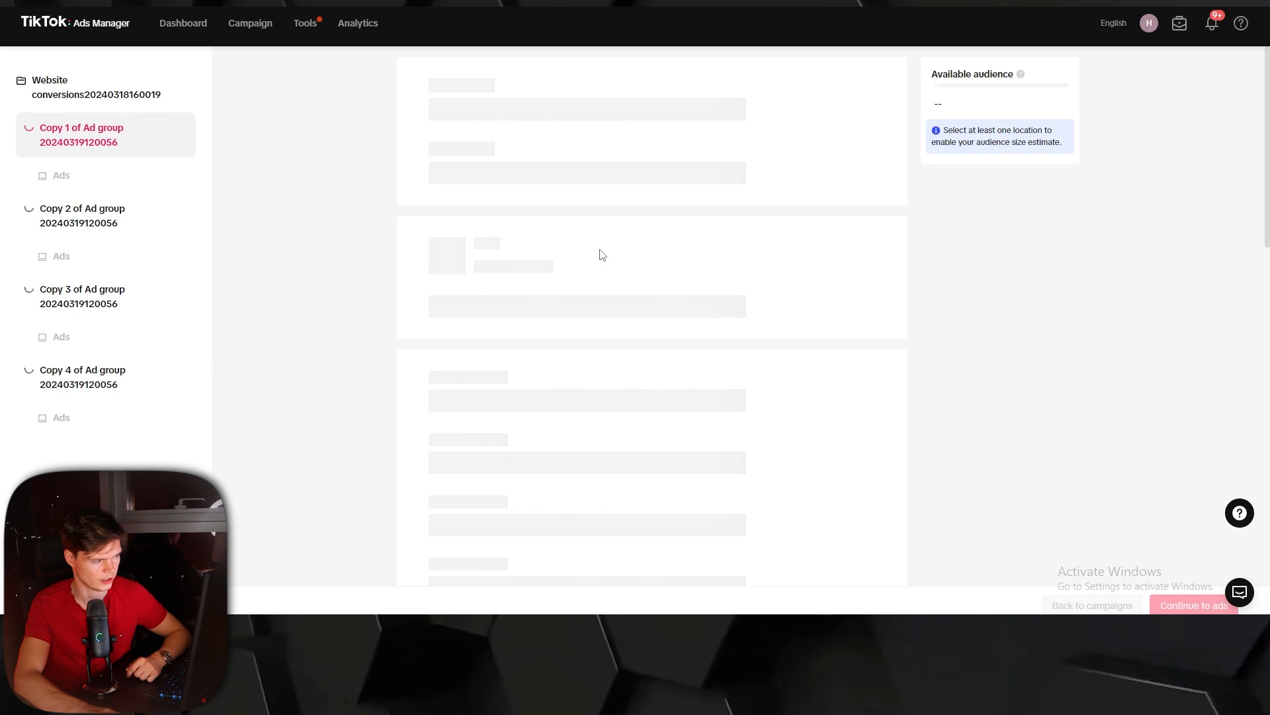
Examine the first copied ad group's placements, advanced settings, demographics, delivery schedule and bidding
scroll(792, 250, down, 6)
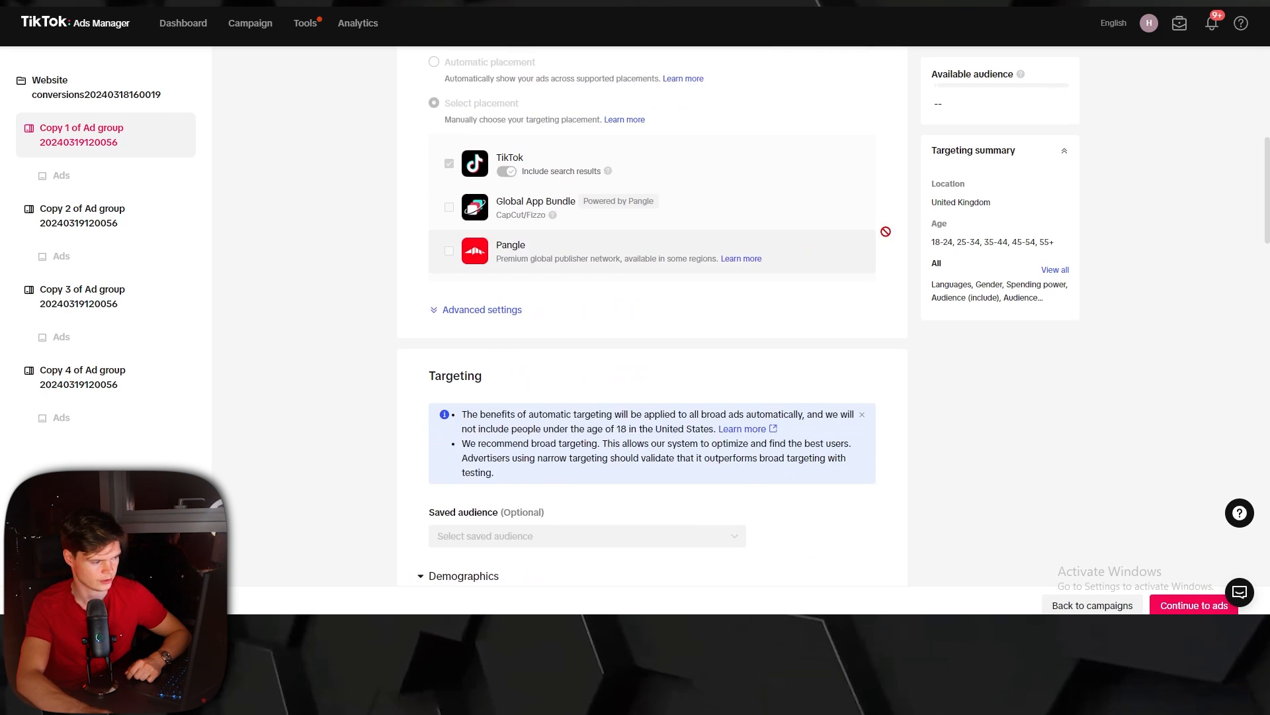
scroll(851, 242, down, 1)
scroll(822, 261, up, 5)
scroll(702, 245, down, 3)
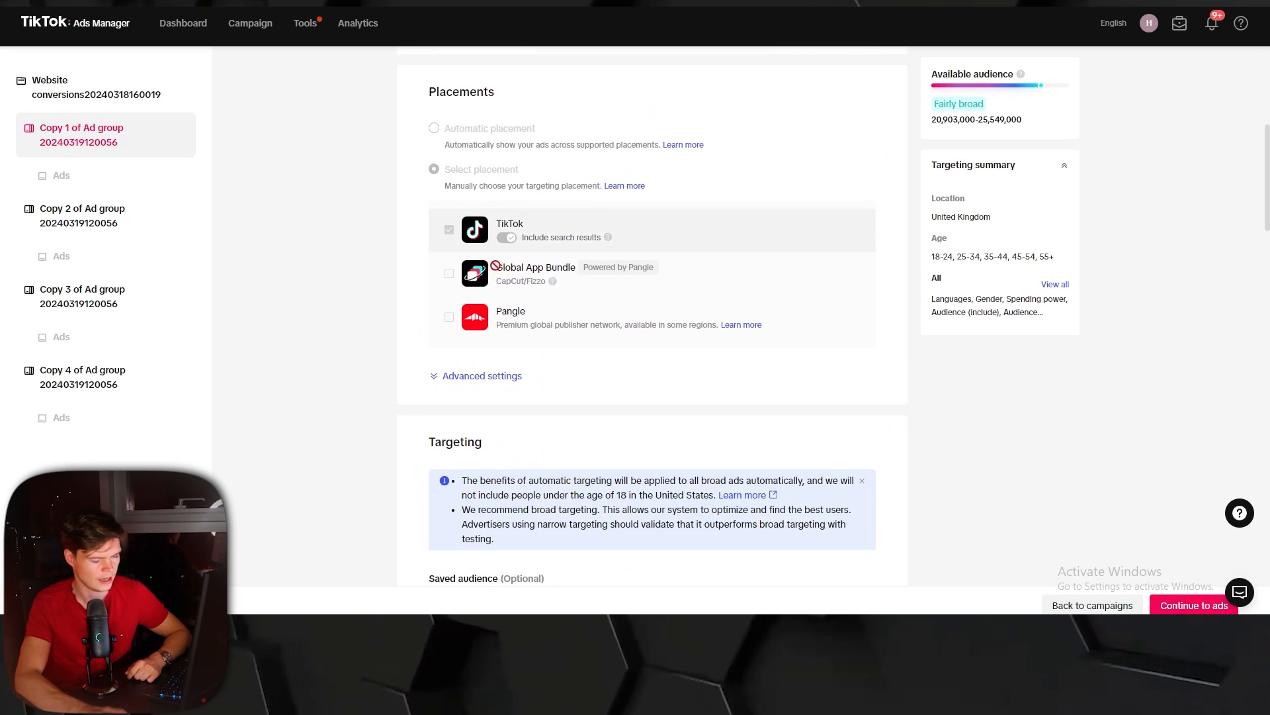
click(503, 376)
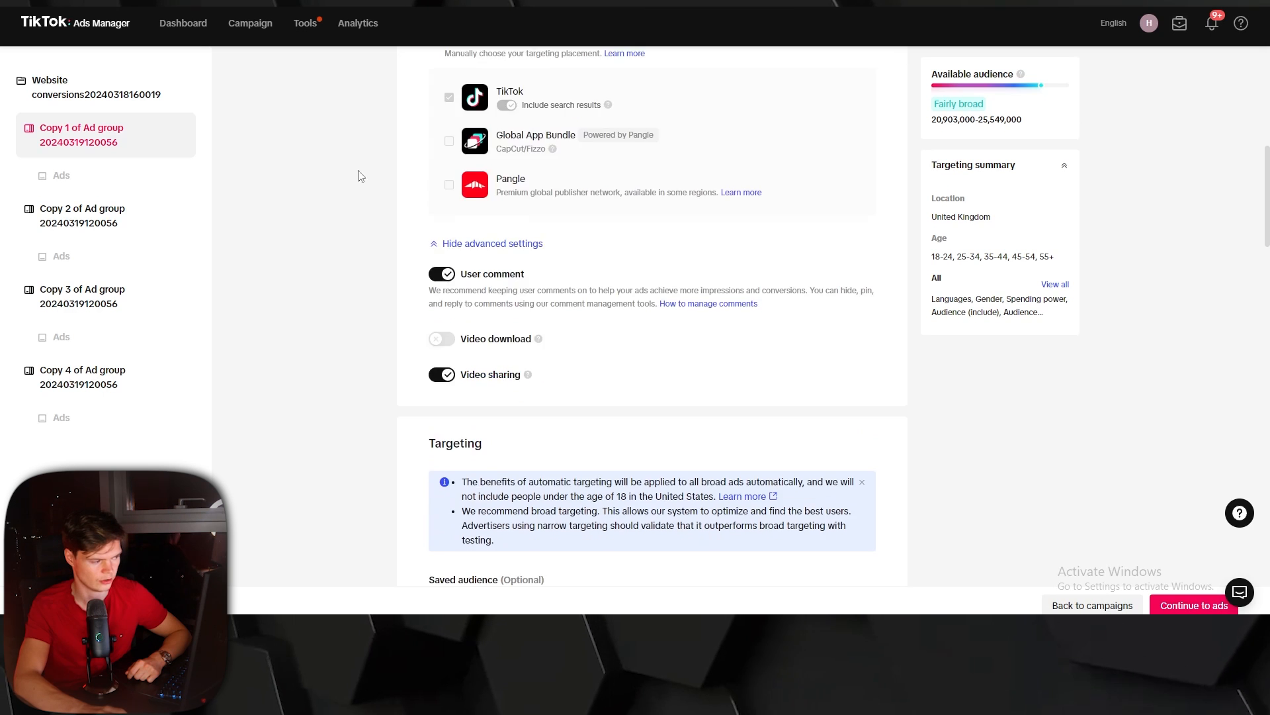
scroll(511, 239, down, 1)
scroll(378, 193, up, 1)
scroll(369, 204, down, 15)
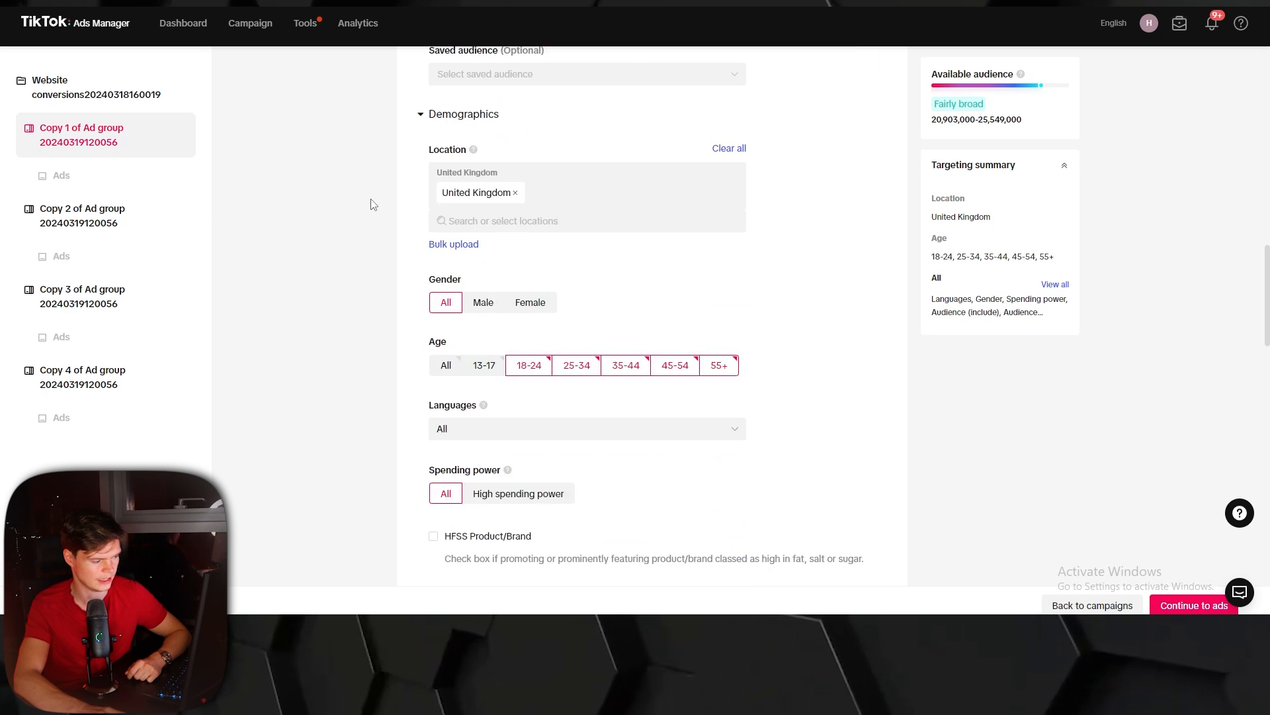
scroll(1029, 509, down, 9)
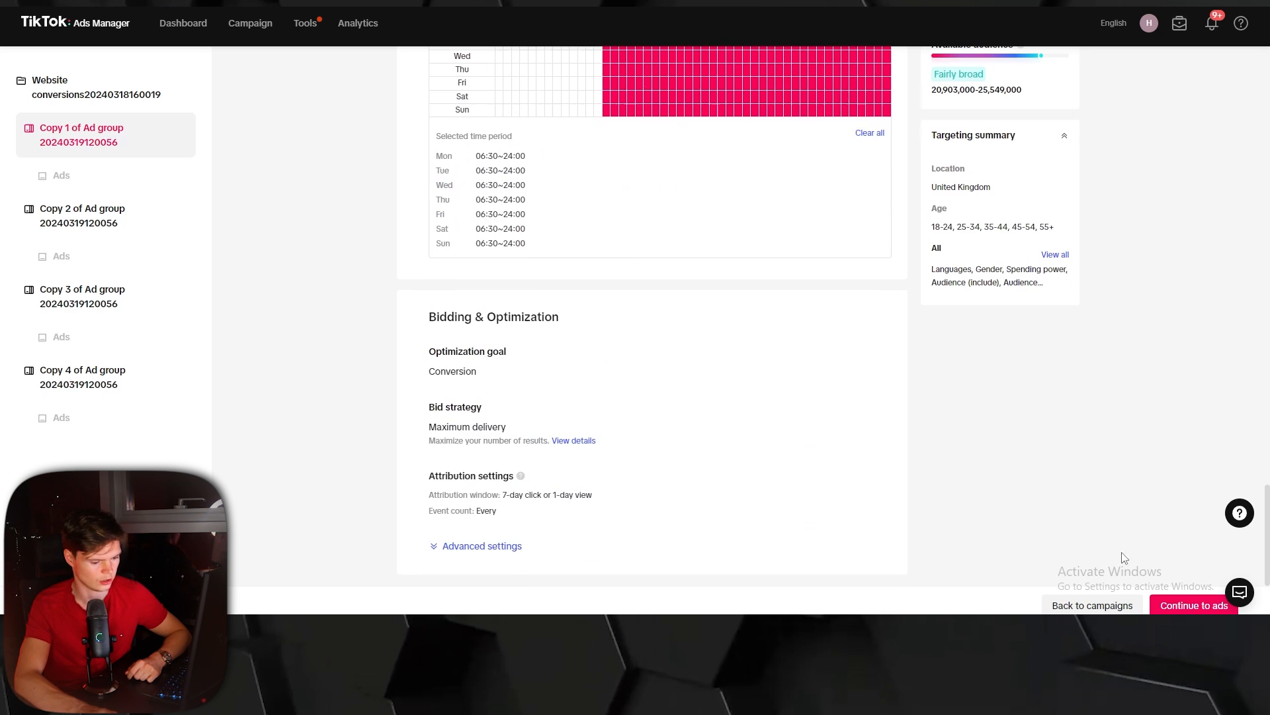
Continue to the ads of the copied ad groups and publish all four copies with their ads
click(1198, 603)
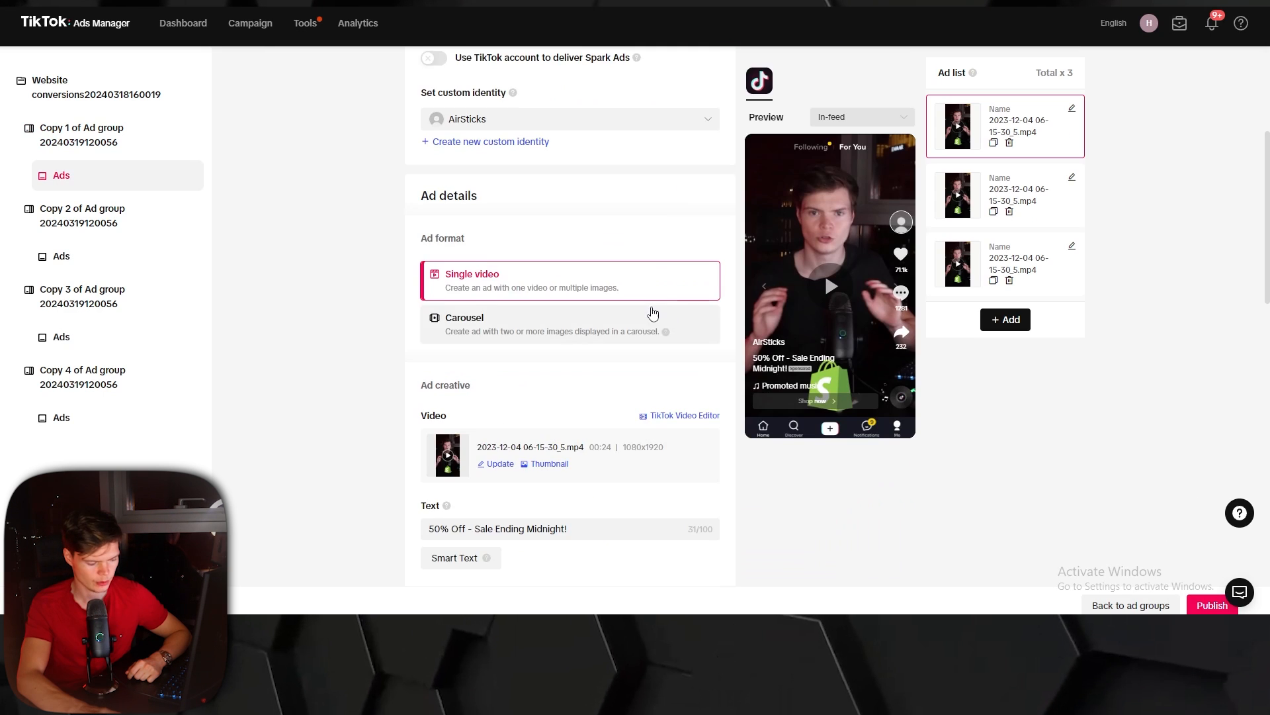
scroll(649, 318, down, 7)
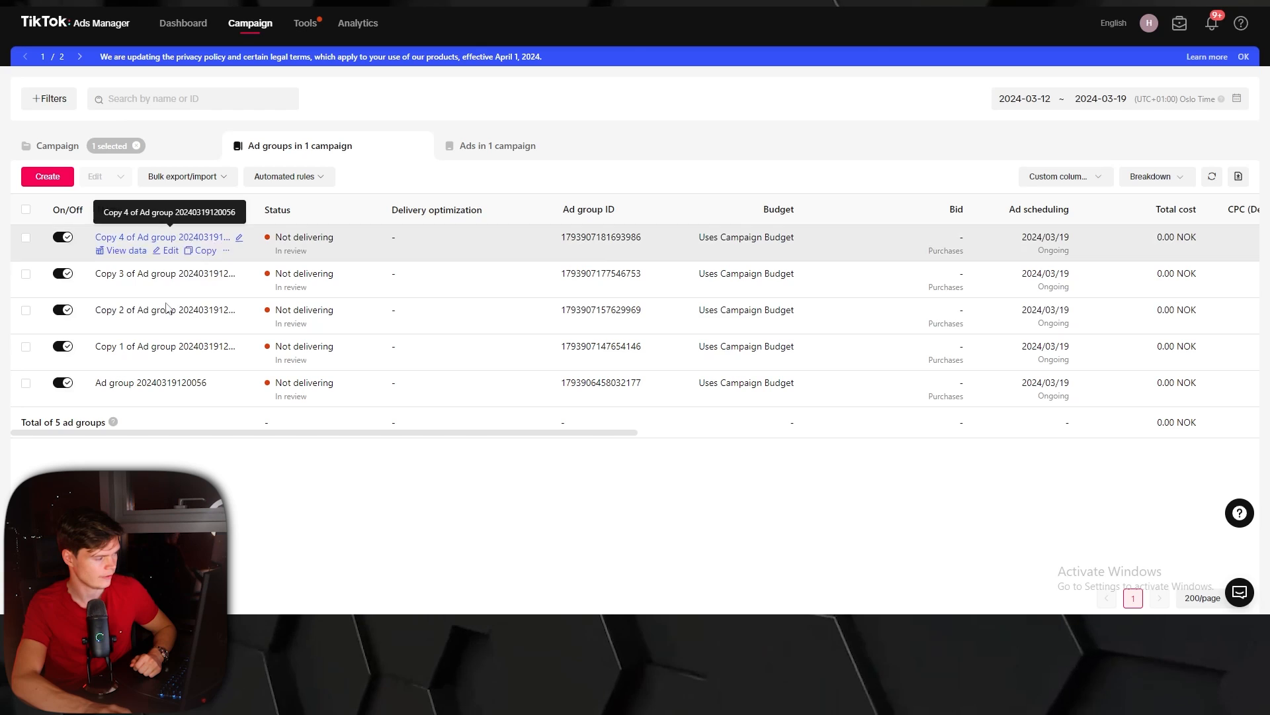
Check the ads across the whole campaign and those in the Copy 4 ad group, and clear the ad group selection
click(463, 144)
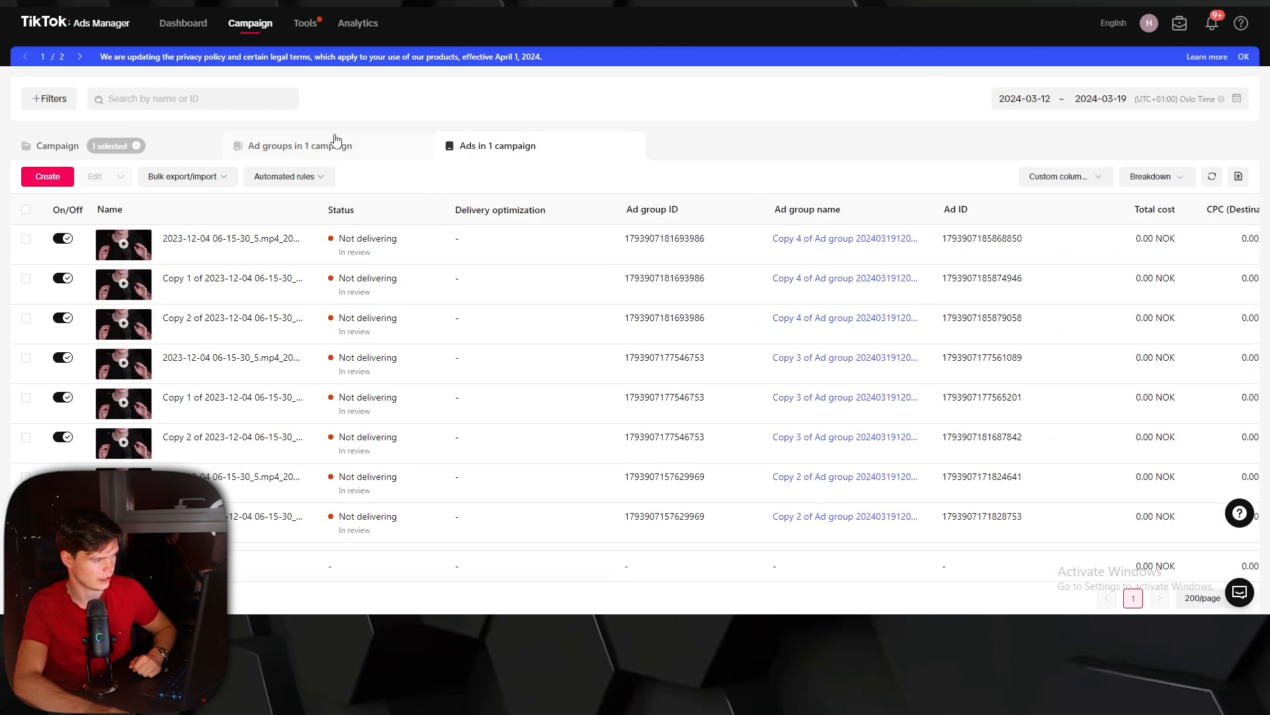
click(300, 145)
click(25, 238)
click(567, 149)
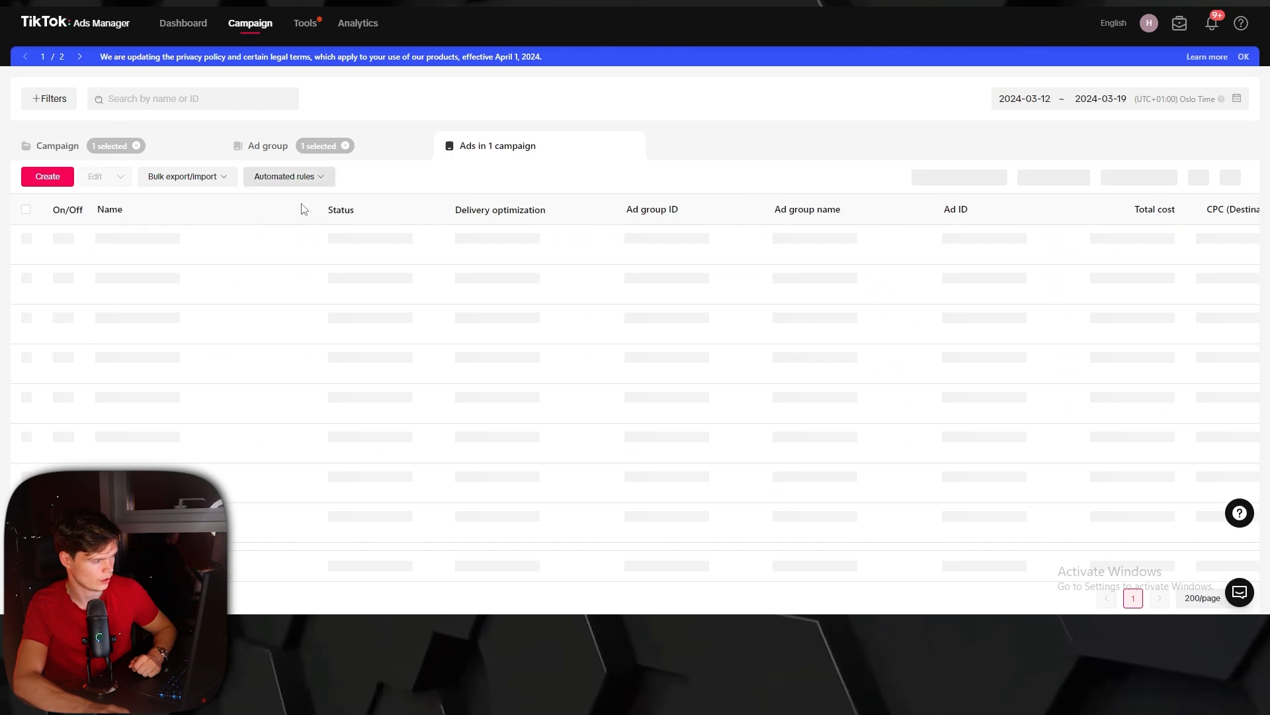
click(291, 146)
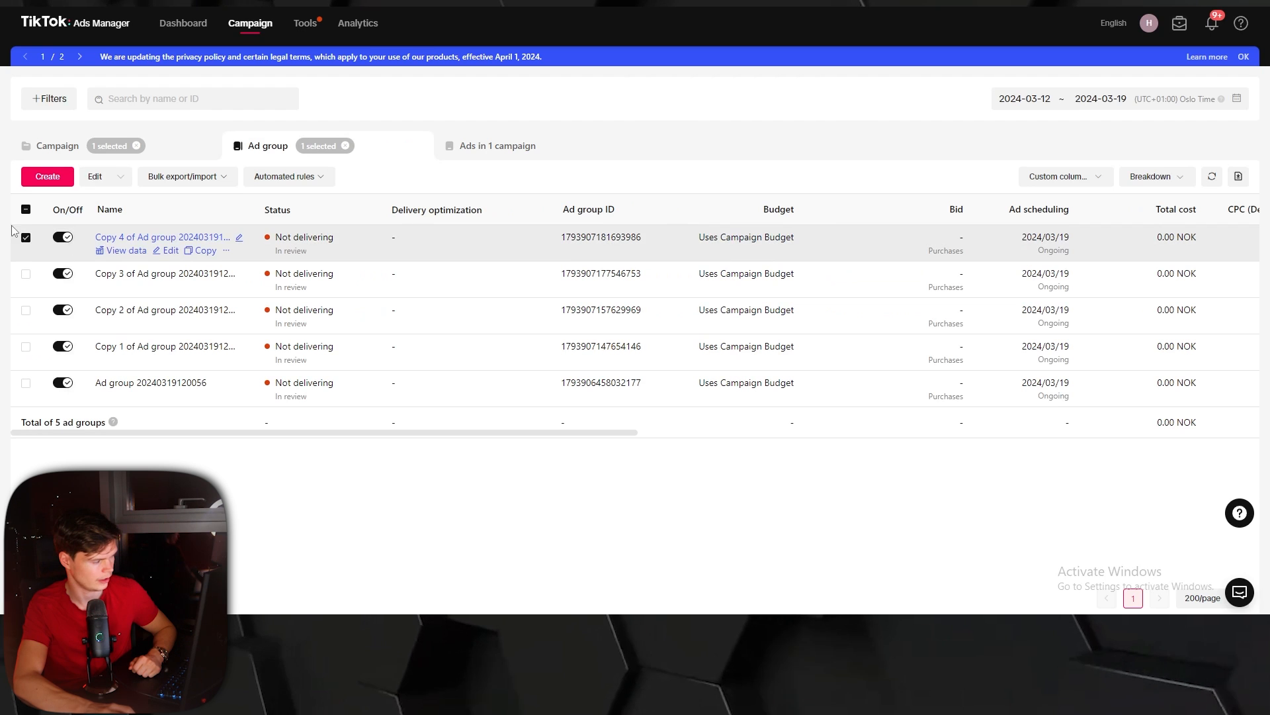
click(25, 238)
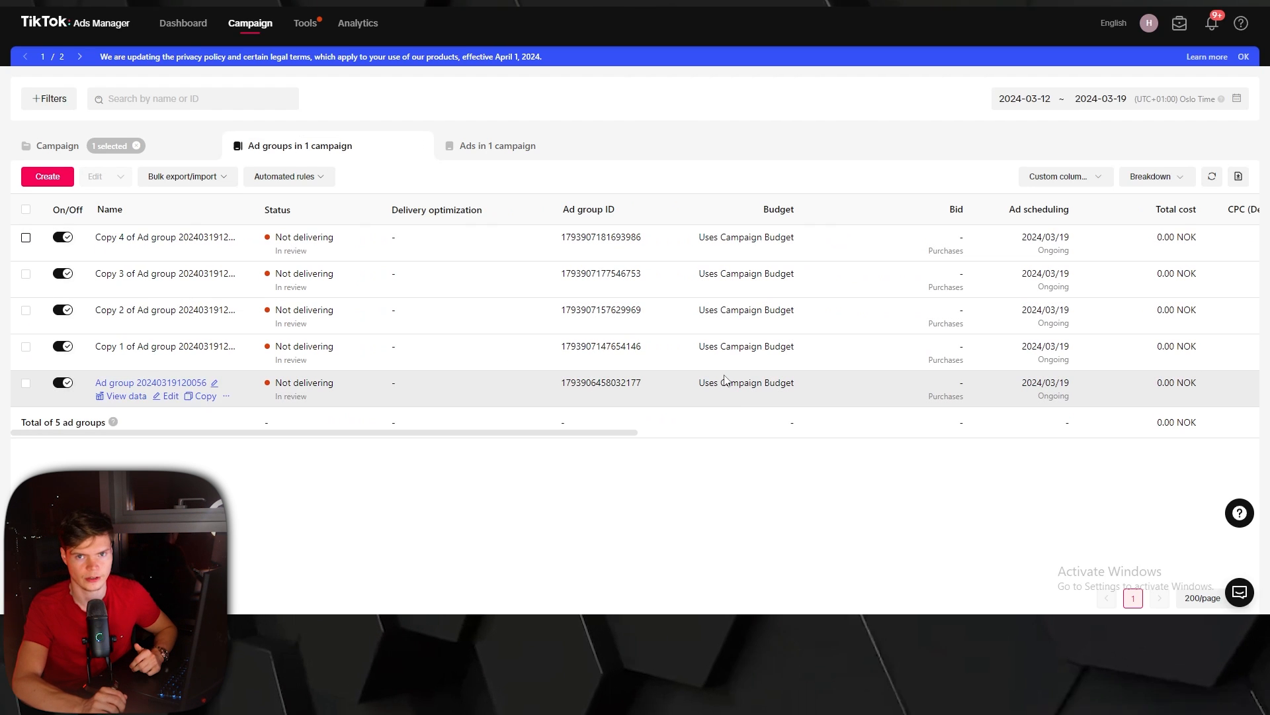